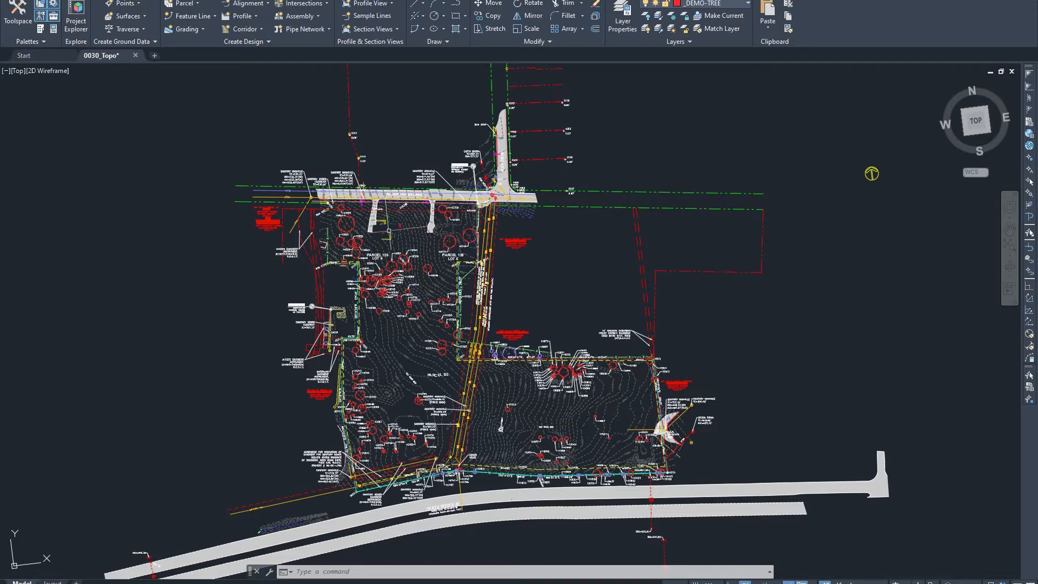
# Isolate the _DEMO-TREE layer using one of the tree points in the drawing
pyautogui.click(430, 267)
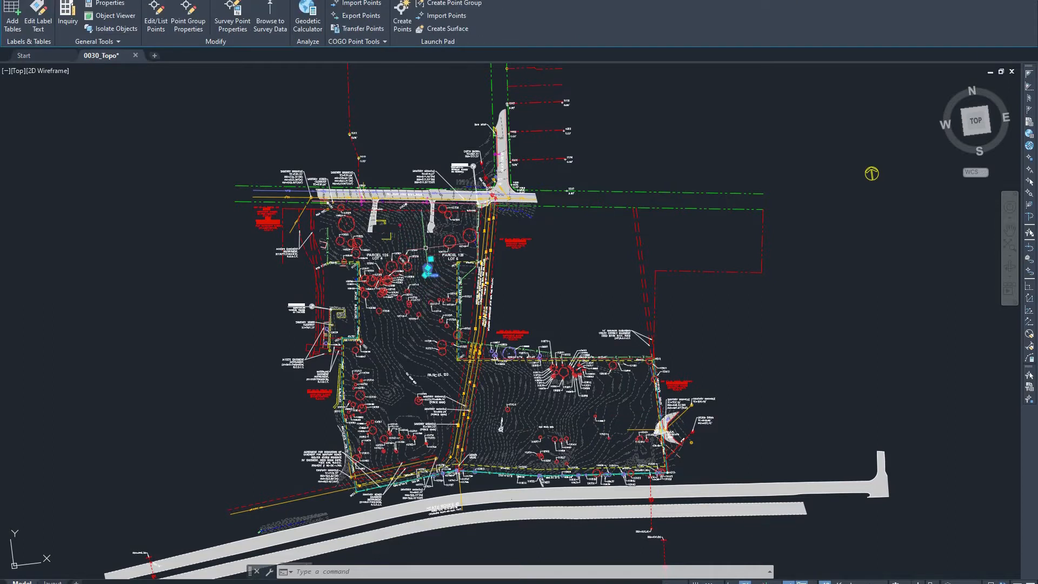
pyautogui.write('lay')
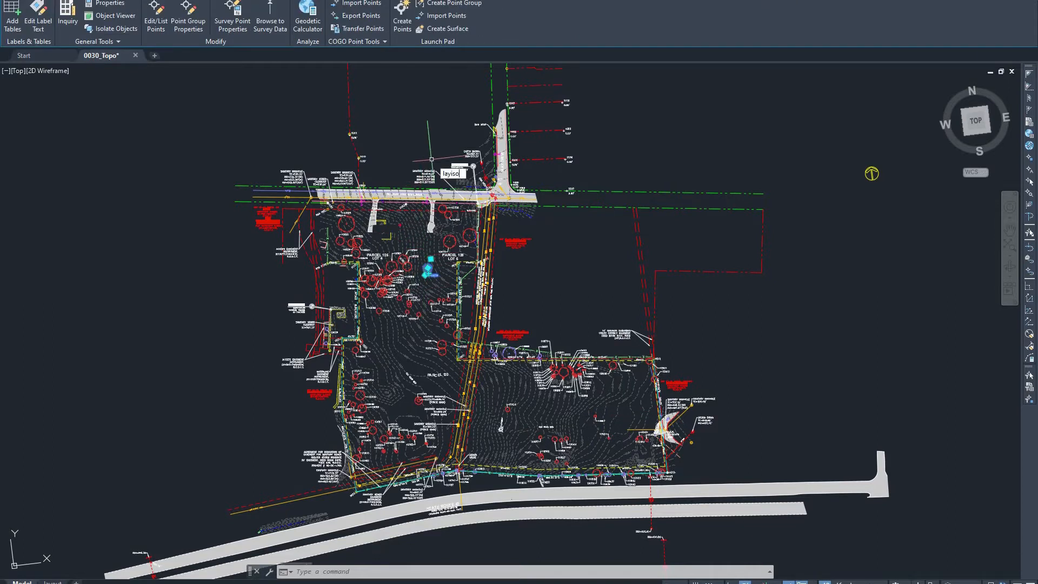
pyautogui.write('iso')
pyautogui.press('Return')
# Create a new point group in the Toolspace and name it Demo Trees
pyautogui.click(15, 17)
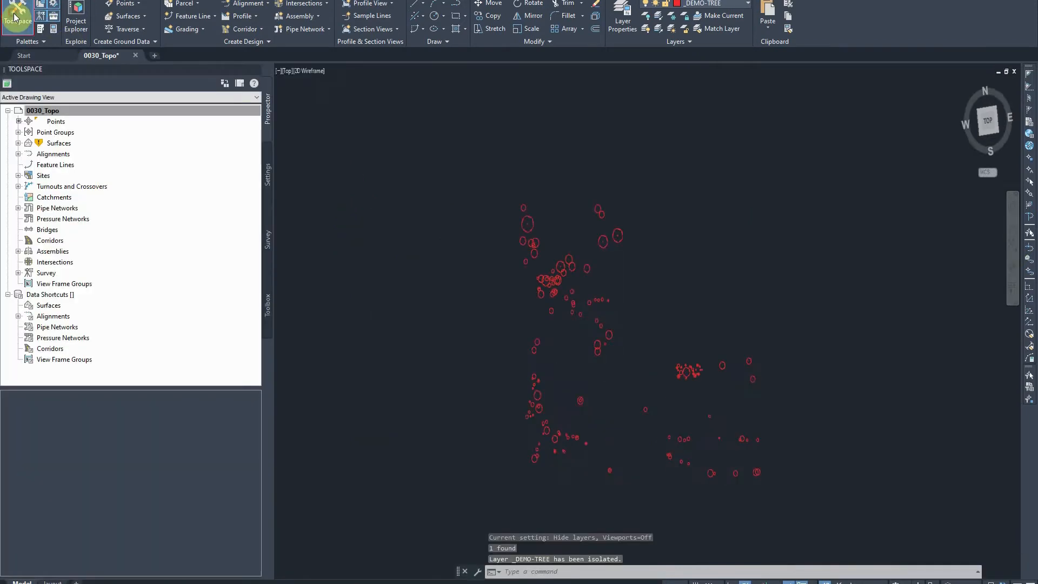
pyautogui.click(51, 133)
pyautogui.rightClick(52, 136)
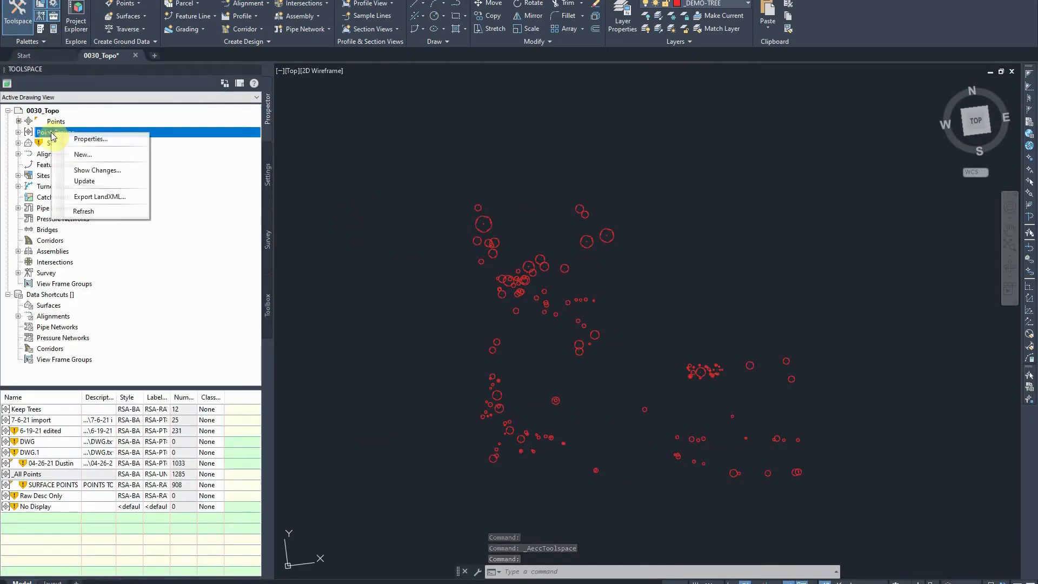
pyautogui.click(75, 156)
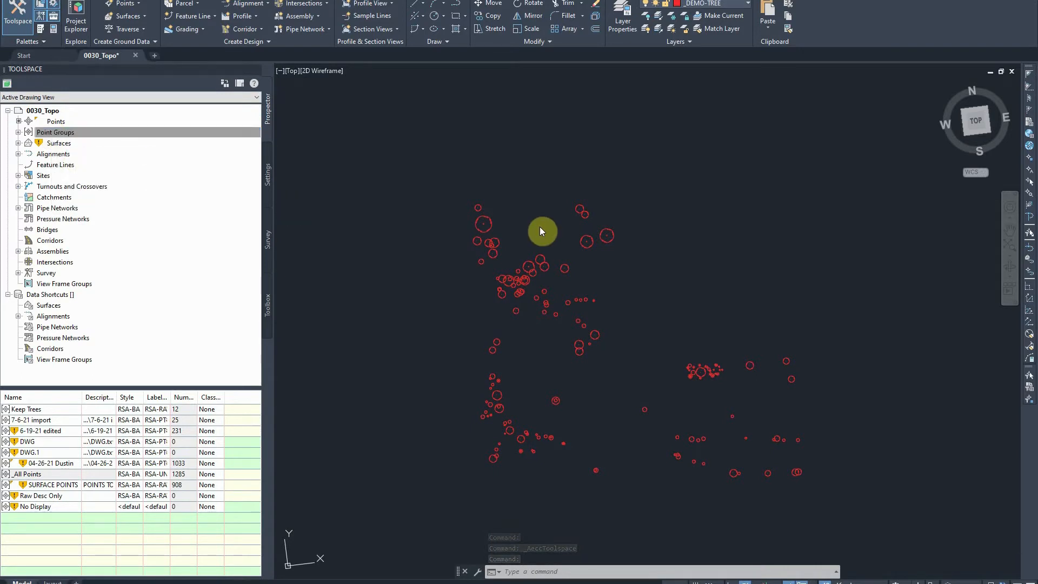
pyautogui.moveTo(452, 204); pyautogui.dragTo(362, 203)
pyautogui.write('Demo ')
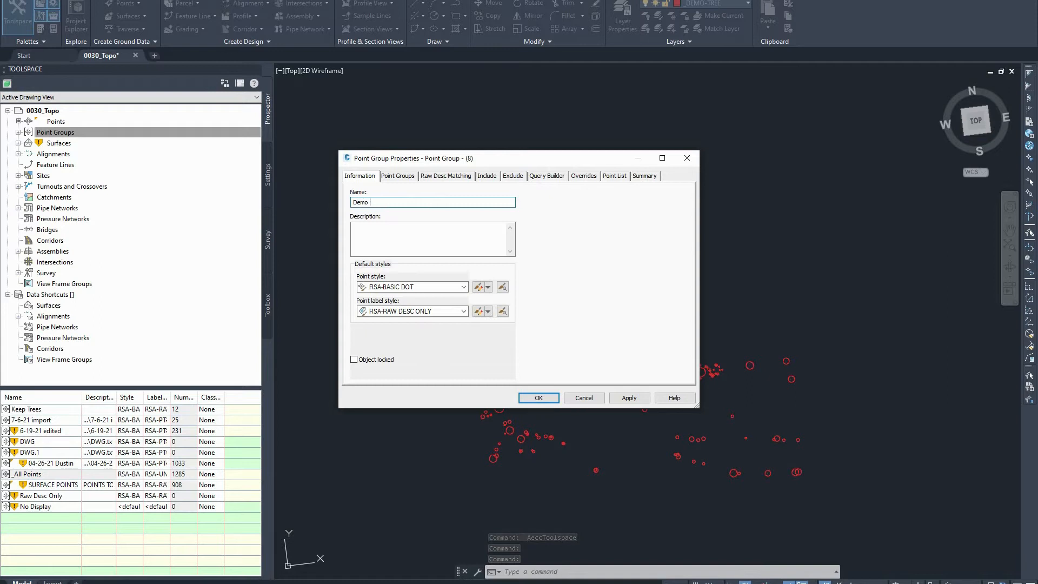
pyautogui.write('Trees')
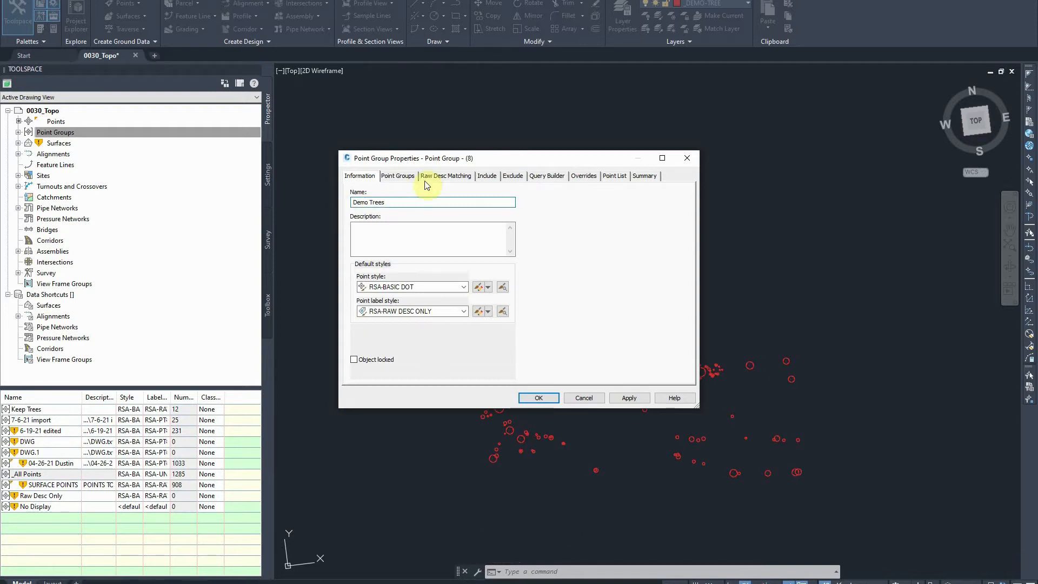
# Include points by matching numbers in the Demo Trees group, picking all the isolated tree points in the drawing, and save the group
pyautogui.click(489, 177)
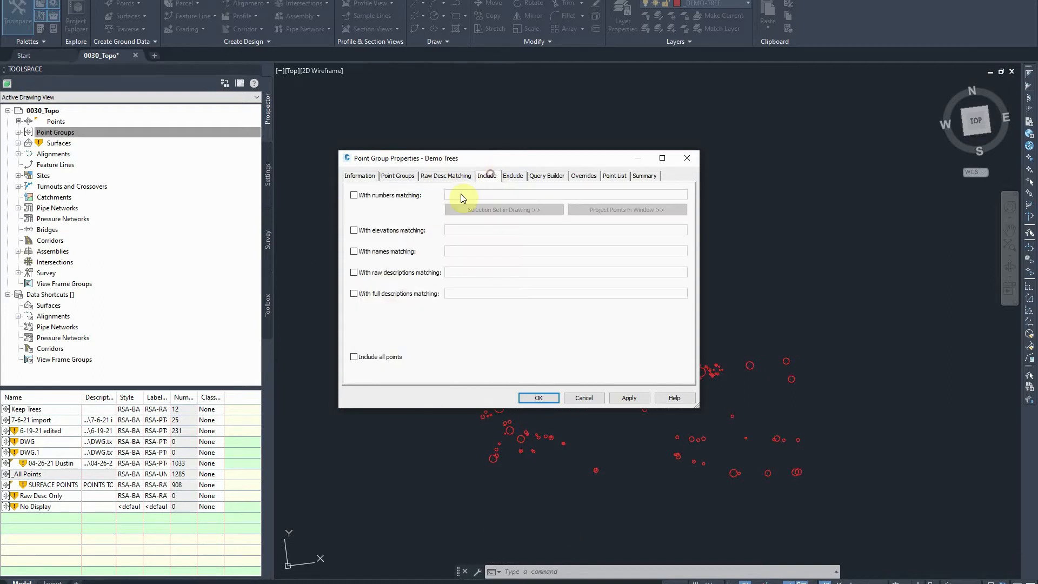
pyautogui.click(354, 195)
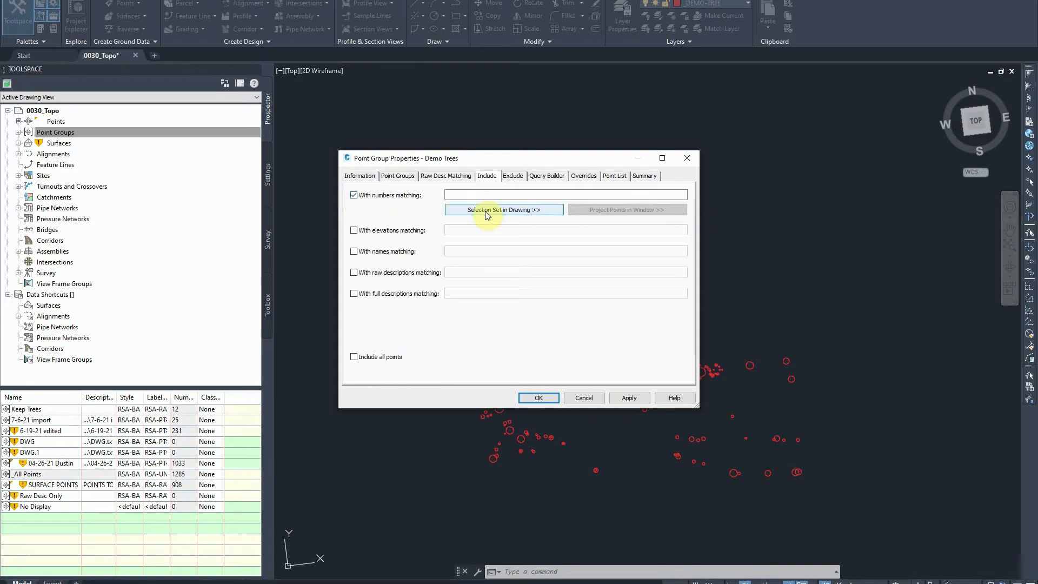
pyautogui.click(487, 209)
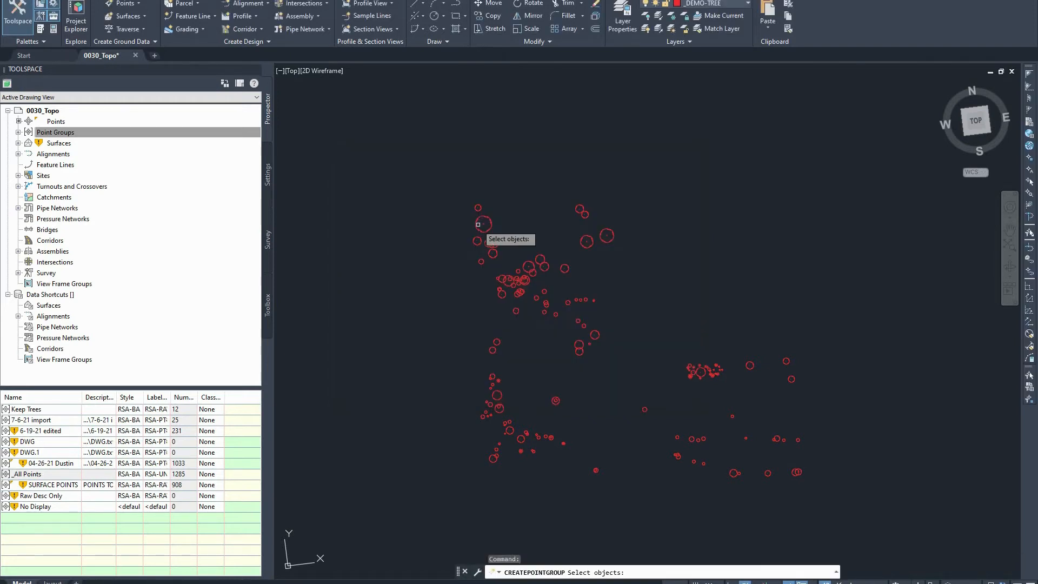
pyautogui.click(432, 179)
pyautogui.click(837, 502)
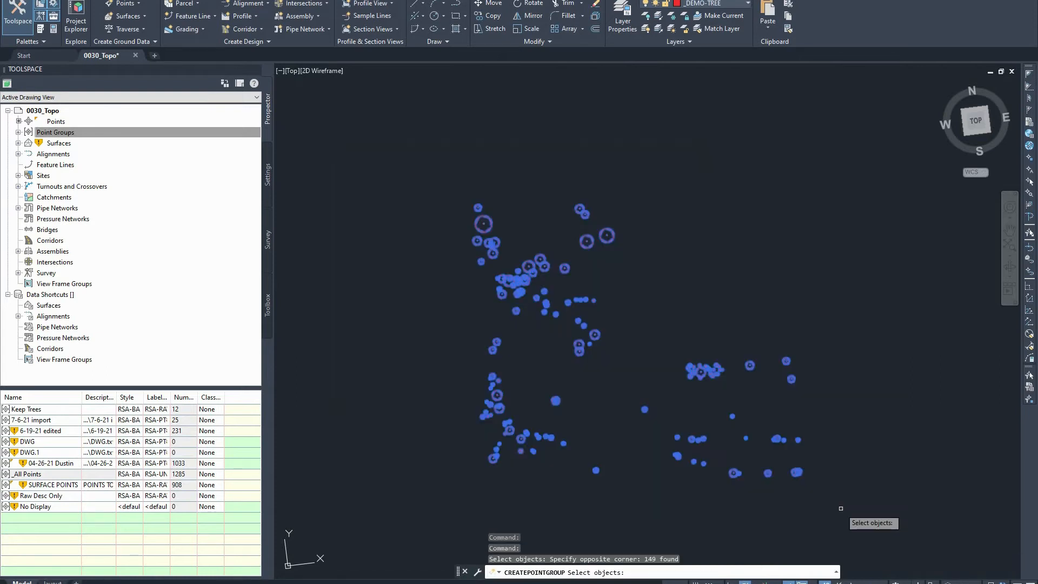
pyautogui.rightClick(646, 325)
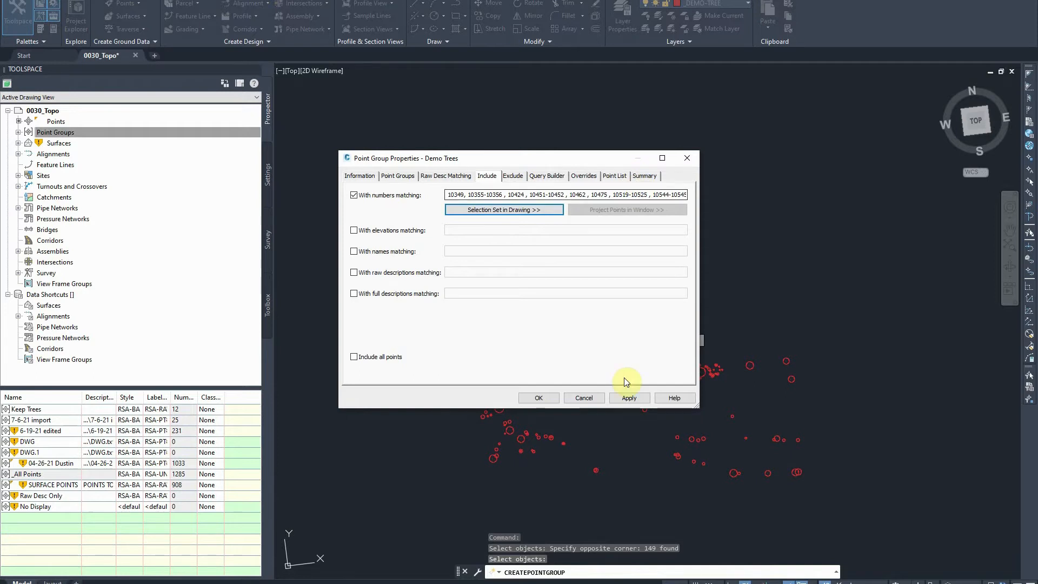
pyautogui.click(620, 398)
pyautogui.click(538, 398)
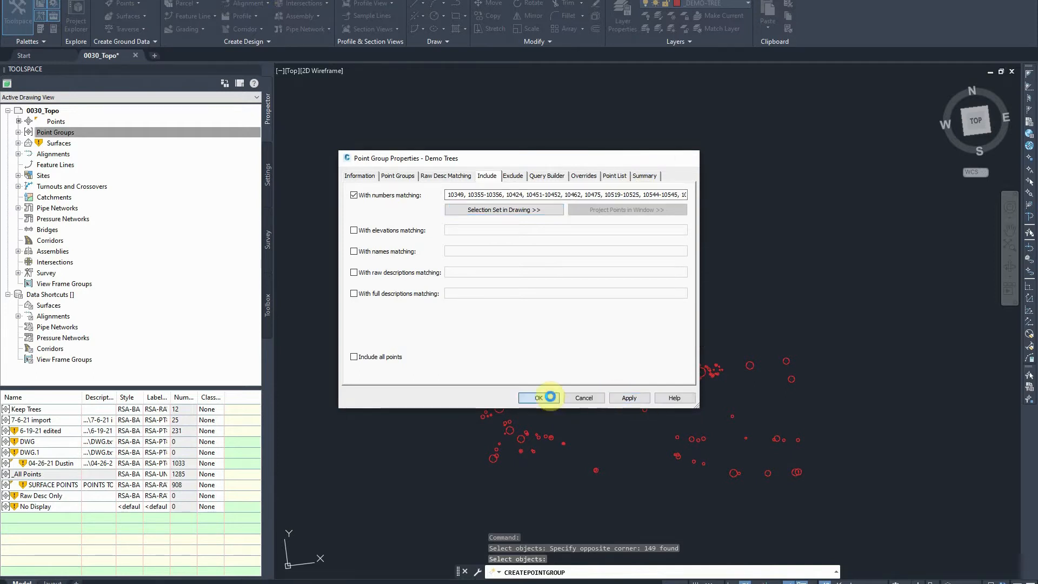
# Start exporting the points of the Demo Trees point group in PNEZD (comma delimited) format
pyautogui.click(18, 132)
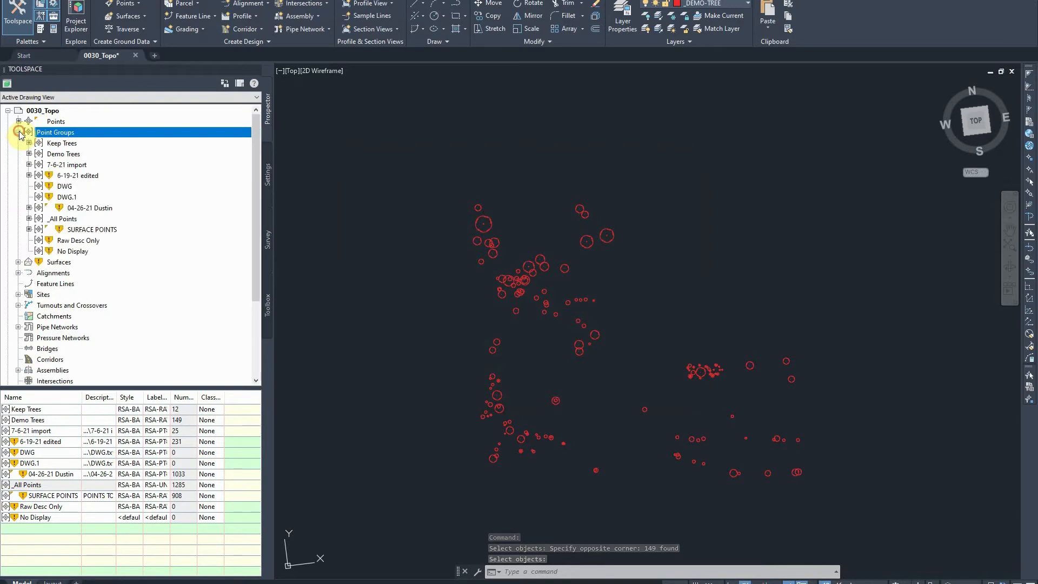
pyautogui.click(59, 155)
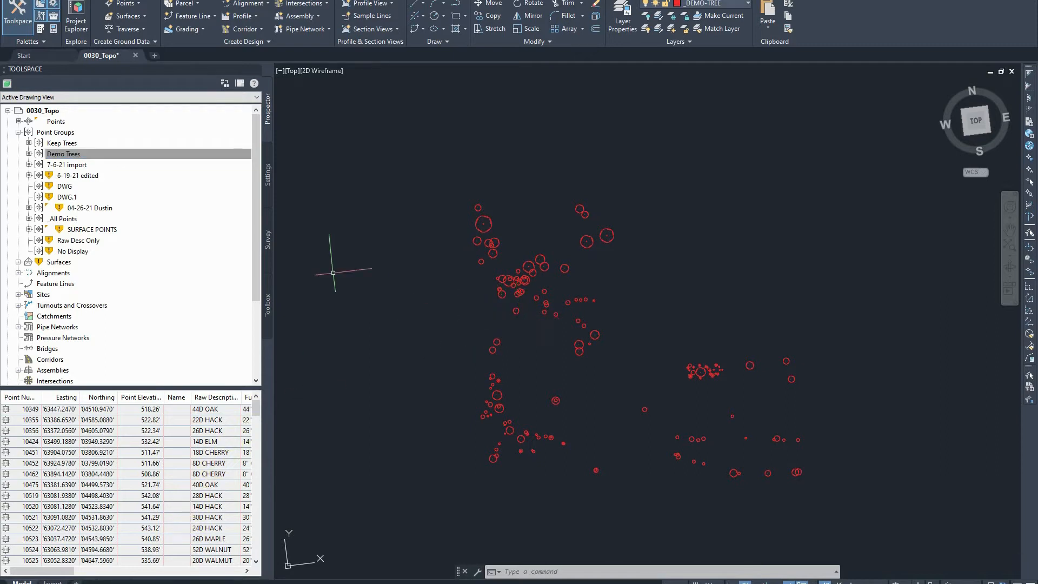
pyautogui.click(112, 153)
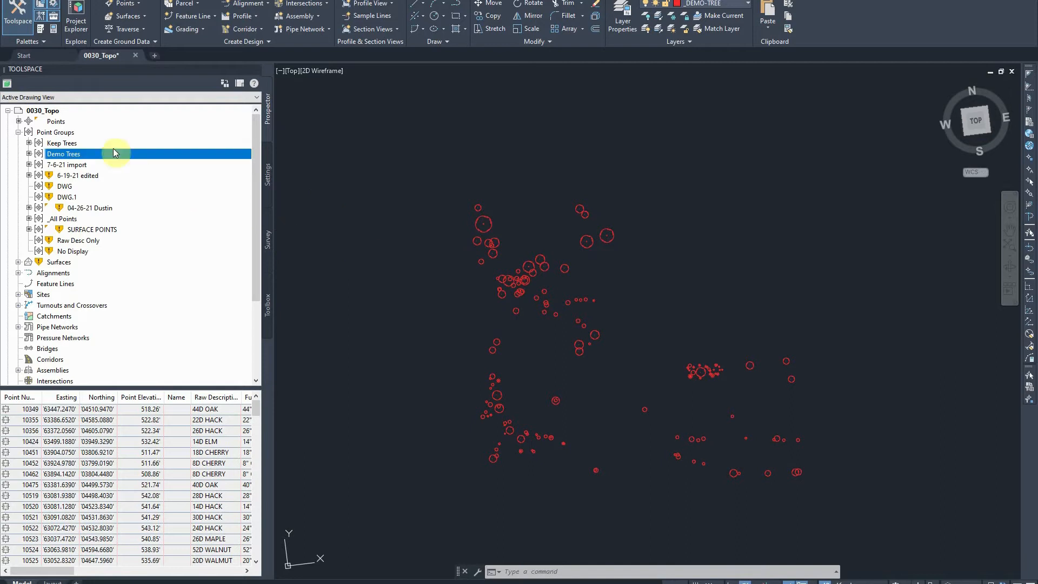
pyautogui.rightClick(71, 158)
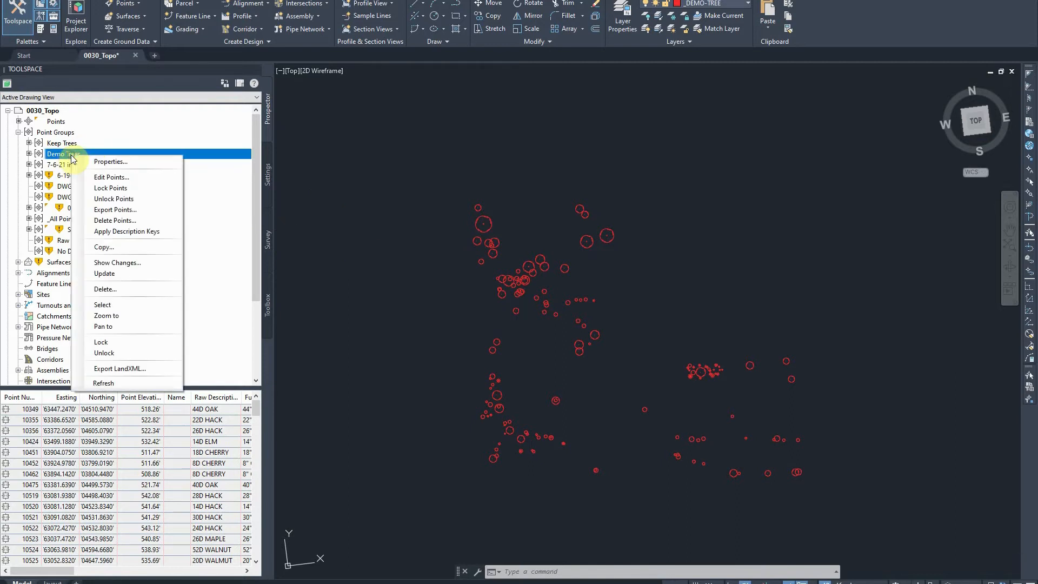
pyautogui.click(114, 209)
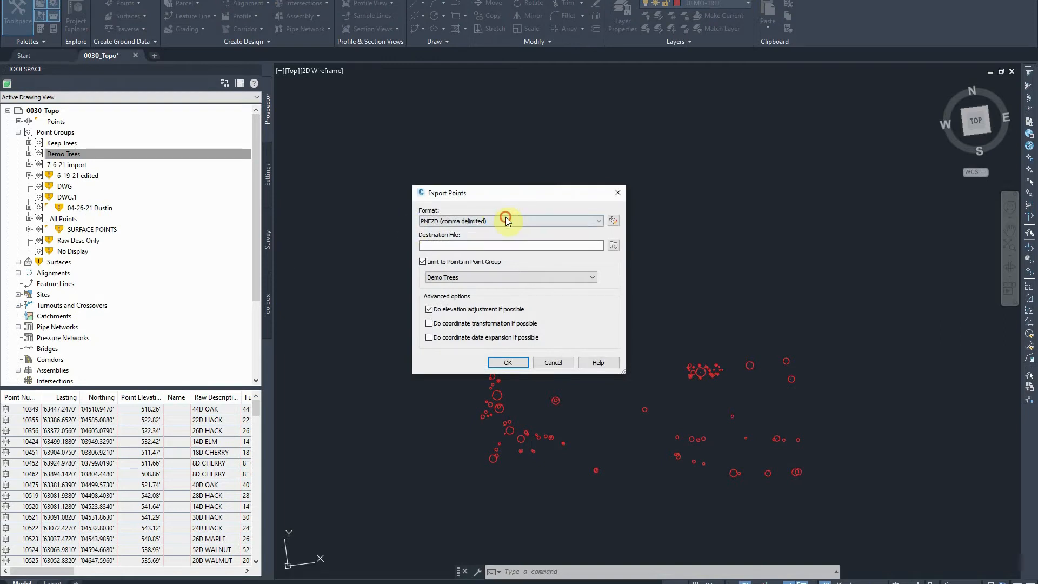
pyautogui.click(506, 219)
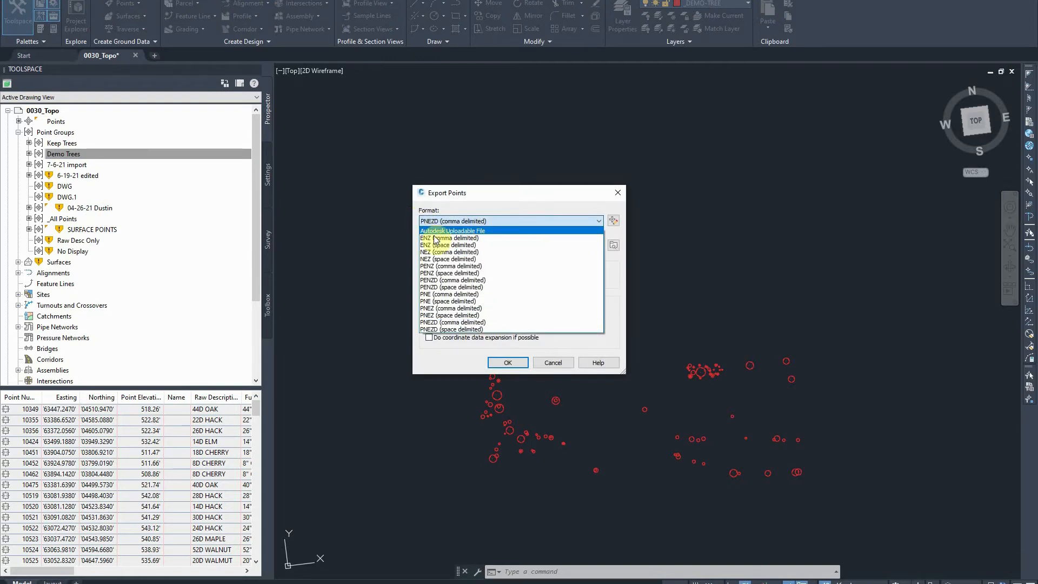
pyautogui.click(455, 324)
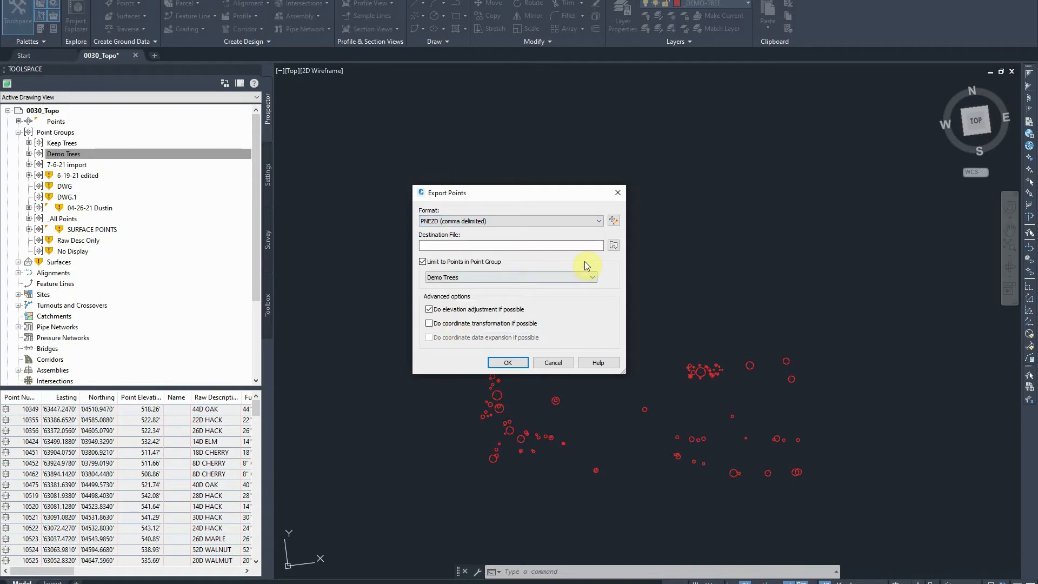
# Set the export destination to a text file named Demo Trees on the Desktop and run the export
pyautogui.click(614, 245)
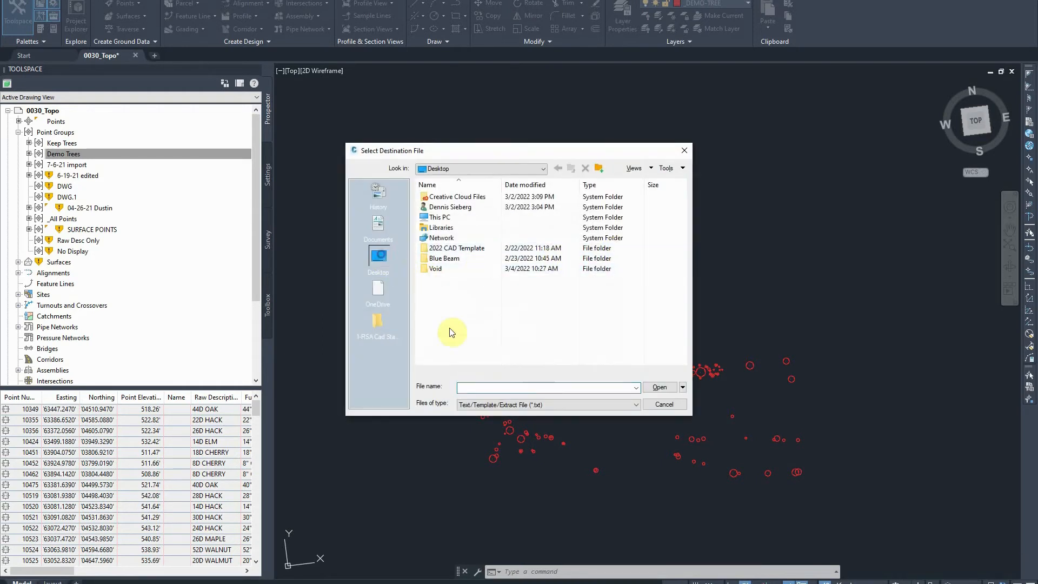
pyautogui.click(483, 388)
pyautogui.write('Demo Trees')
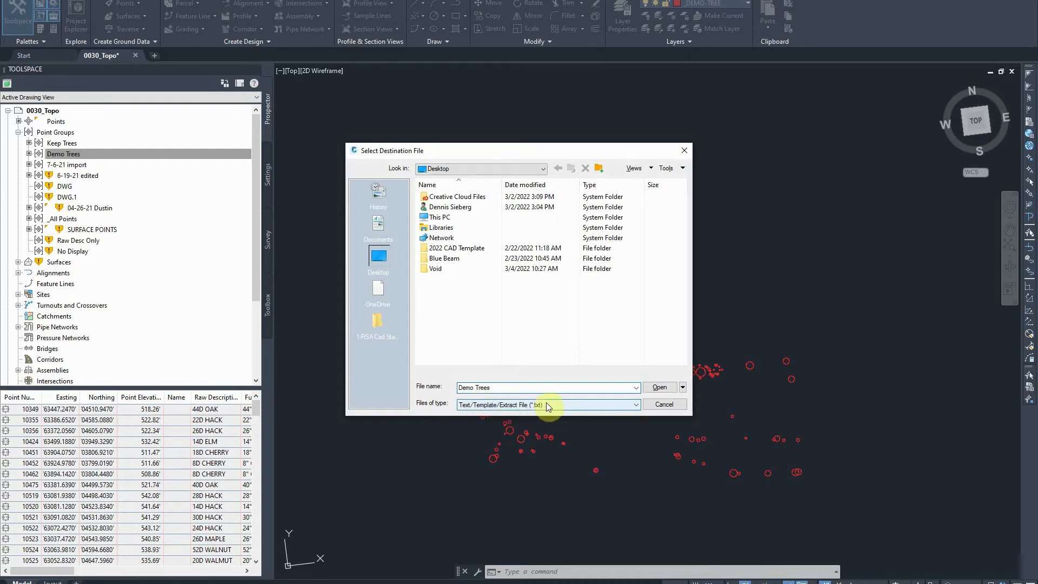
pyautogui.click(660, 387)
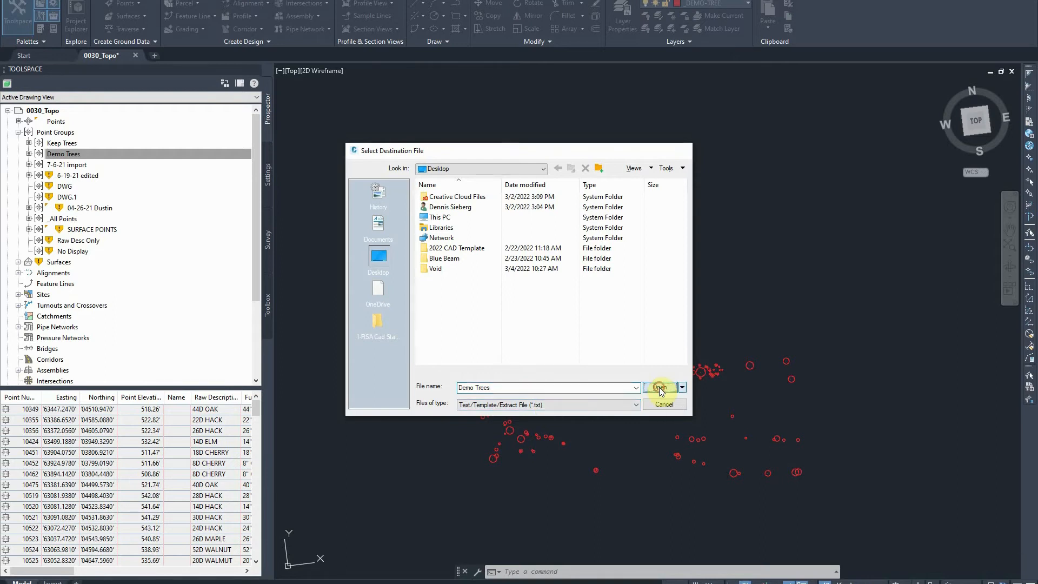
pyautogui.click(508, 361)
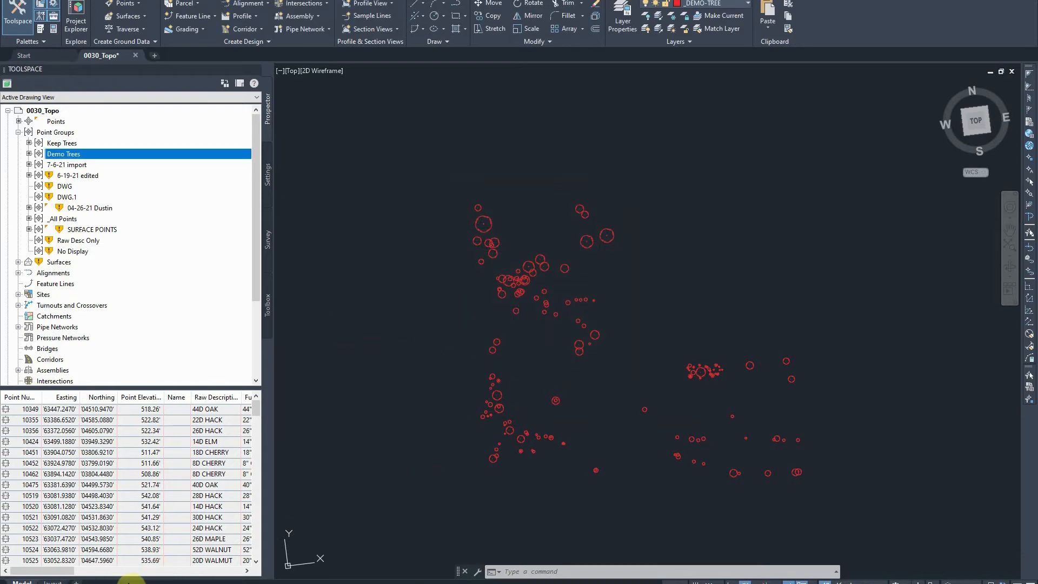
# Launch Excel from the Windows search
pyautogui.press('super')
pyautogui.write('excel')
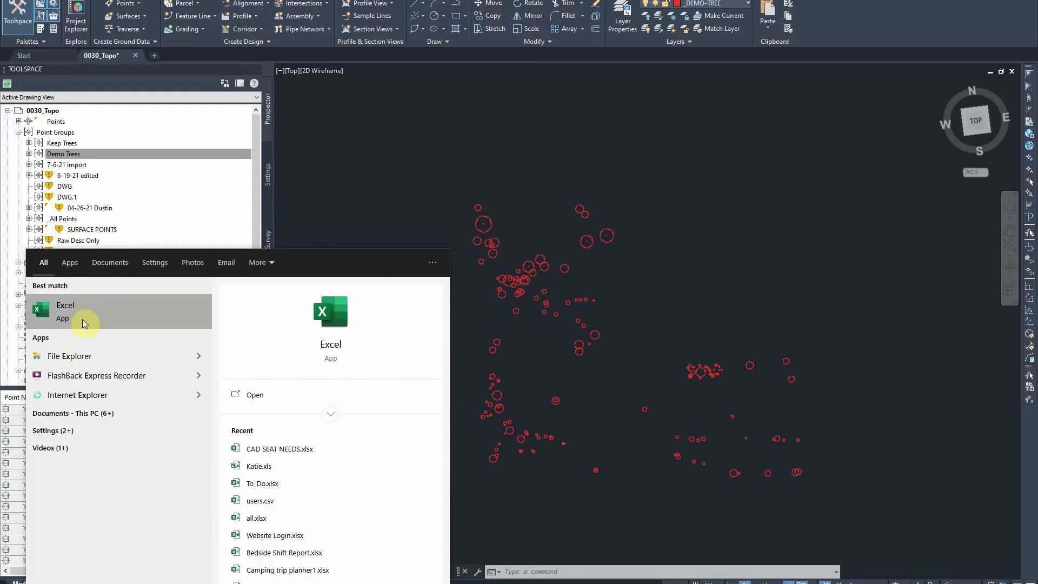
pyautogui.click(75, 307)
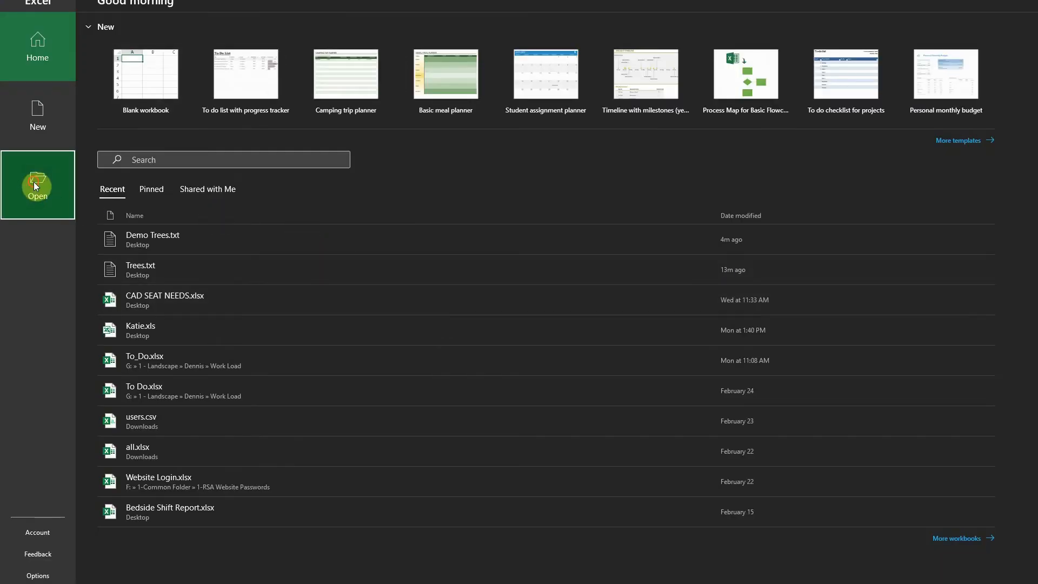
# Browse the Desktop with all file types shown and open Demo Trees.txt
pyautogui.click(33, 185)
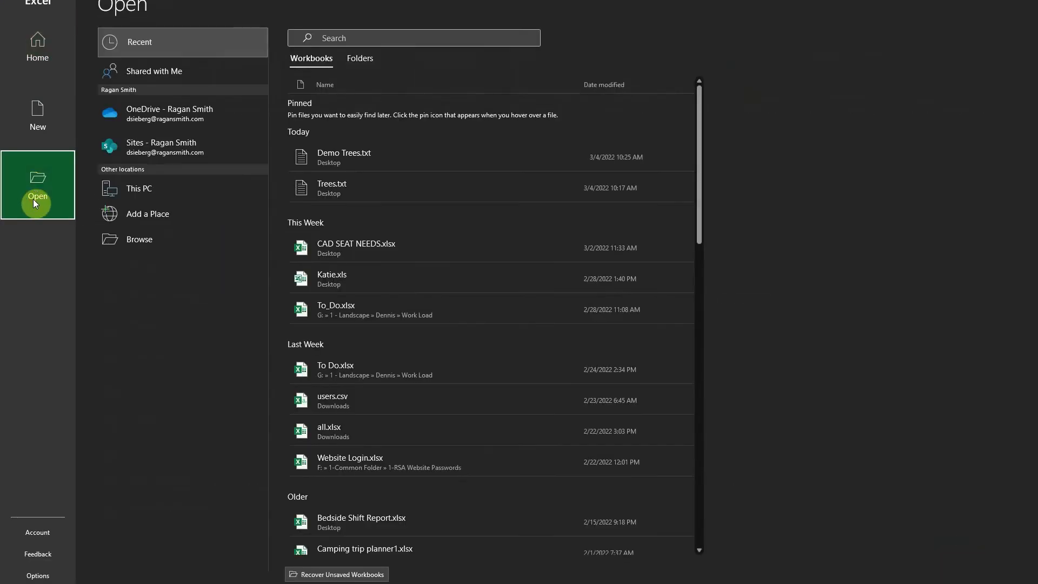
pyautogui.click(162, 246)
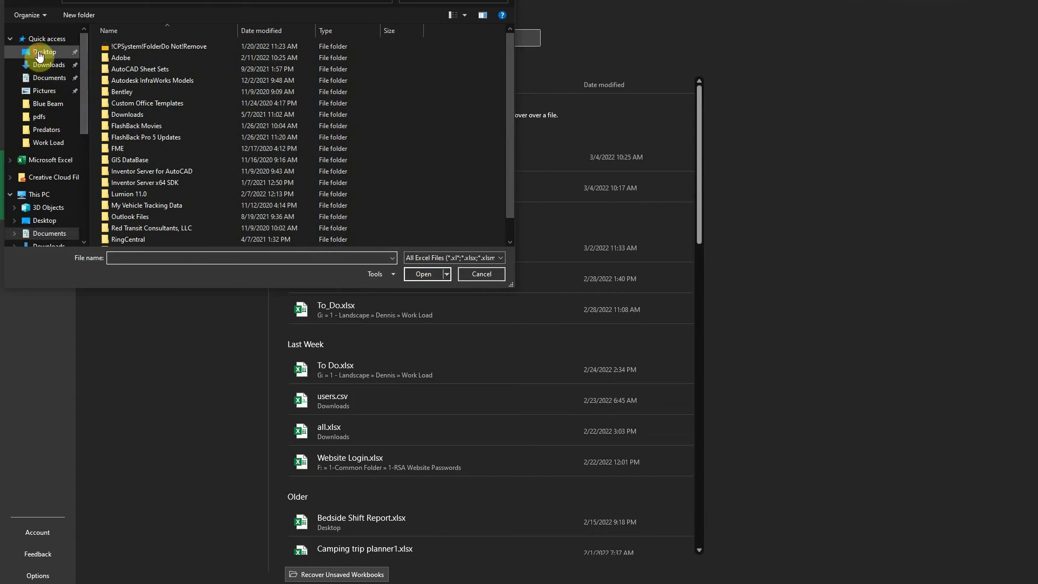
pyautogui.click(39, 53)
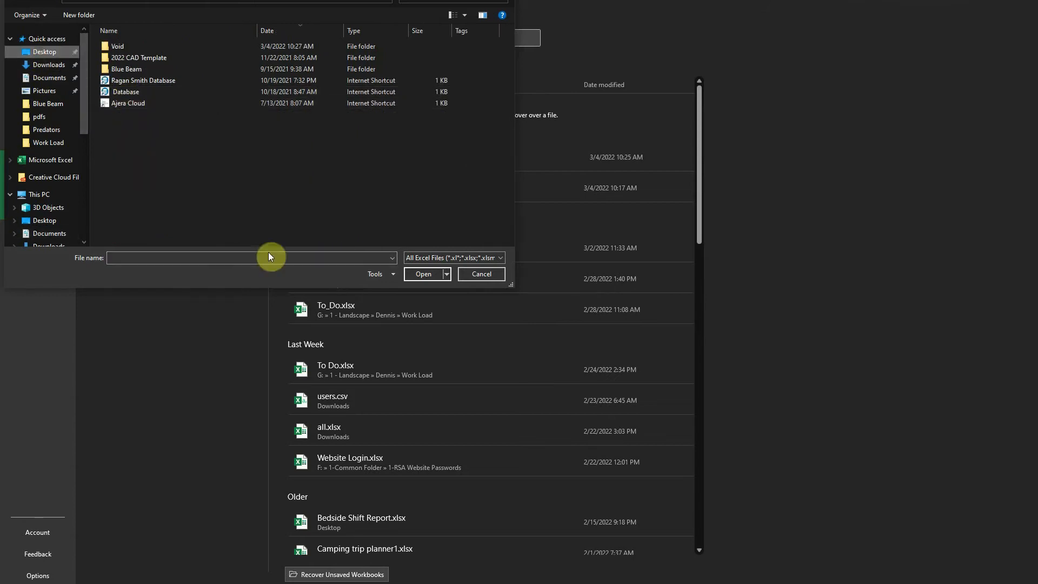
pyautogui.click(449, 258)
pyautogui.click(445, 266)
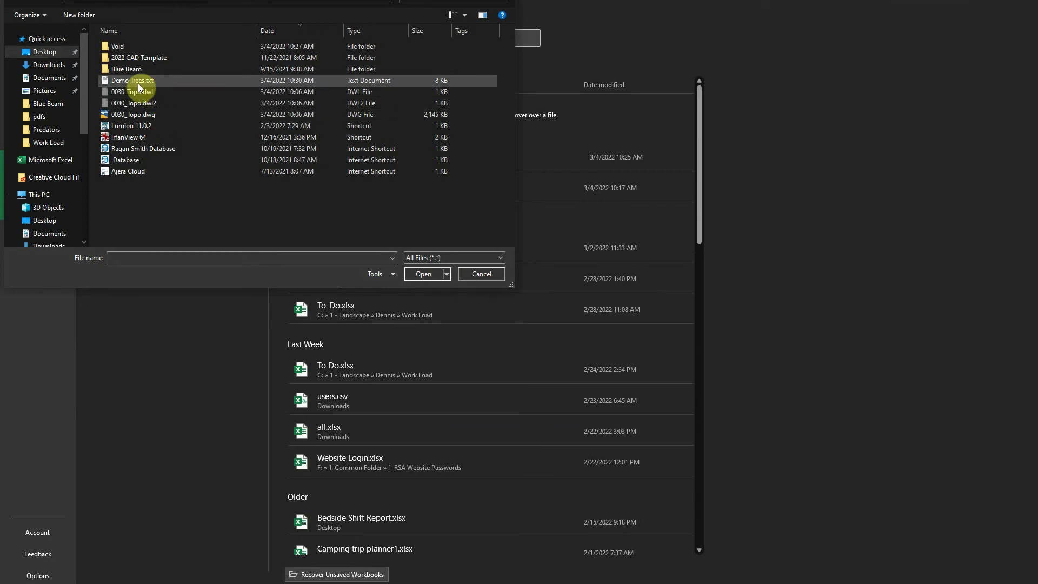
pyautogui.click(138, 82)
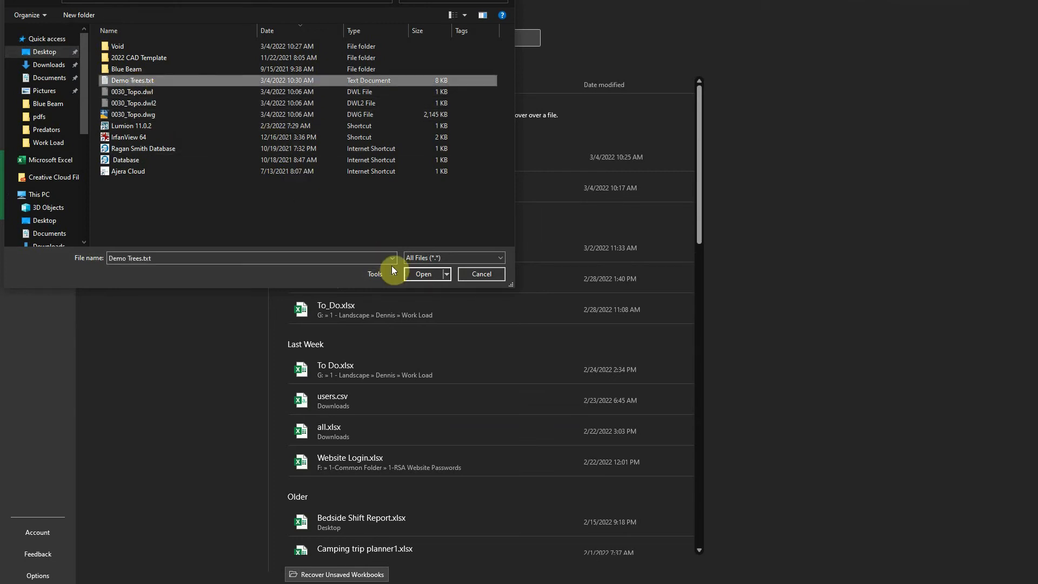
pyautogui.click(424, 274)
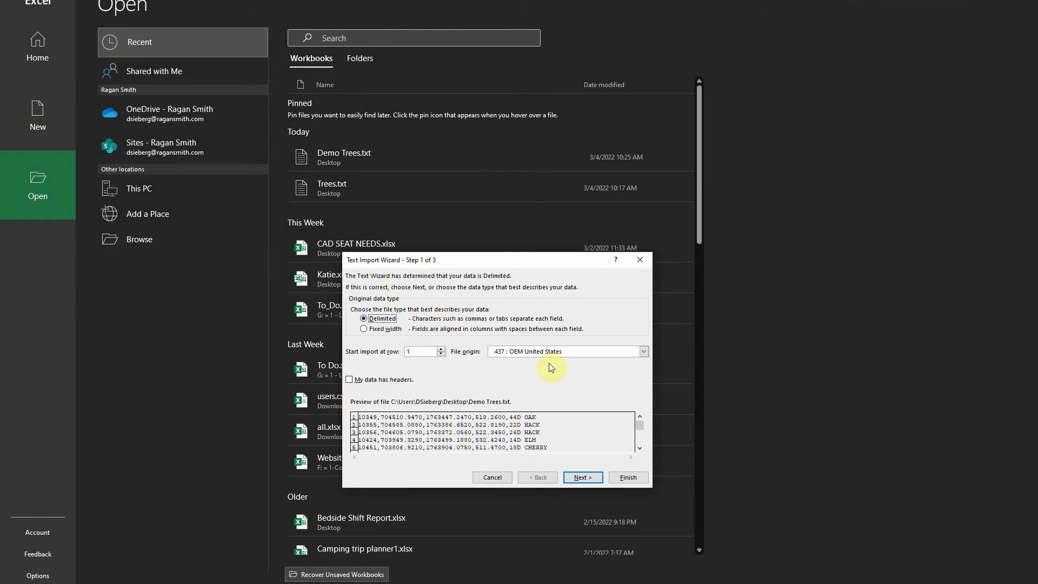
# Keep the text import as delimited data and add comma and space as delimiters
pyautogui.click(583, 480)
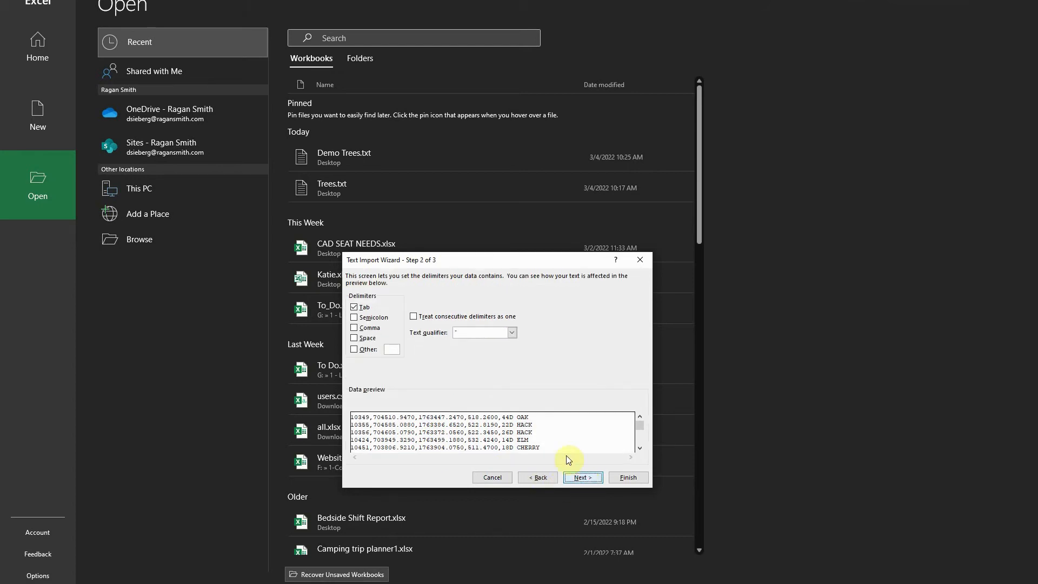
pyautogui.click(374, 330)
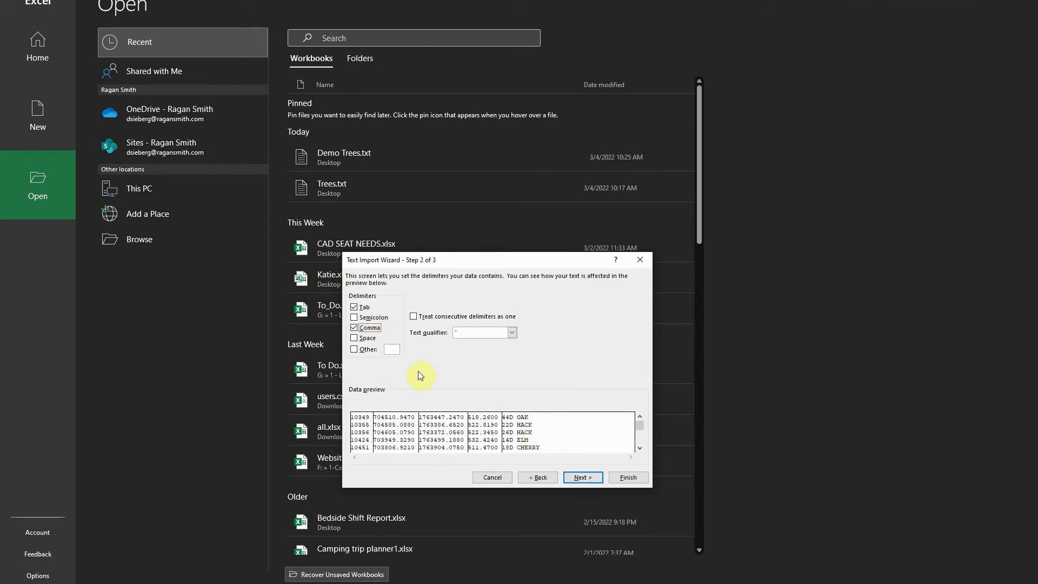
pyautogui.click(370, 340)
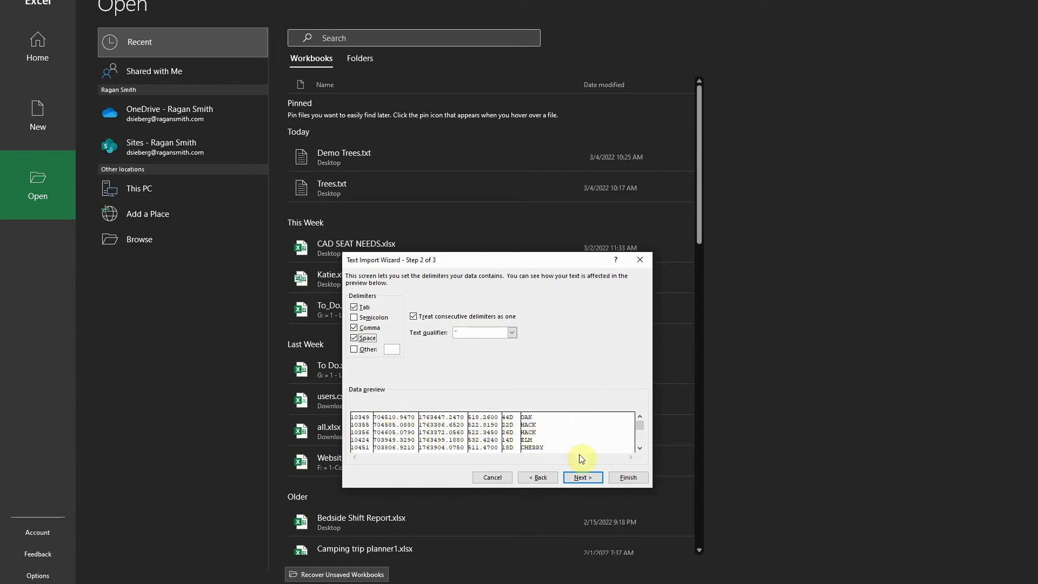
# Finish the text import of Demo Trees.txt, keeping the General data format for all columns
pyautogui.click(587, 475)
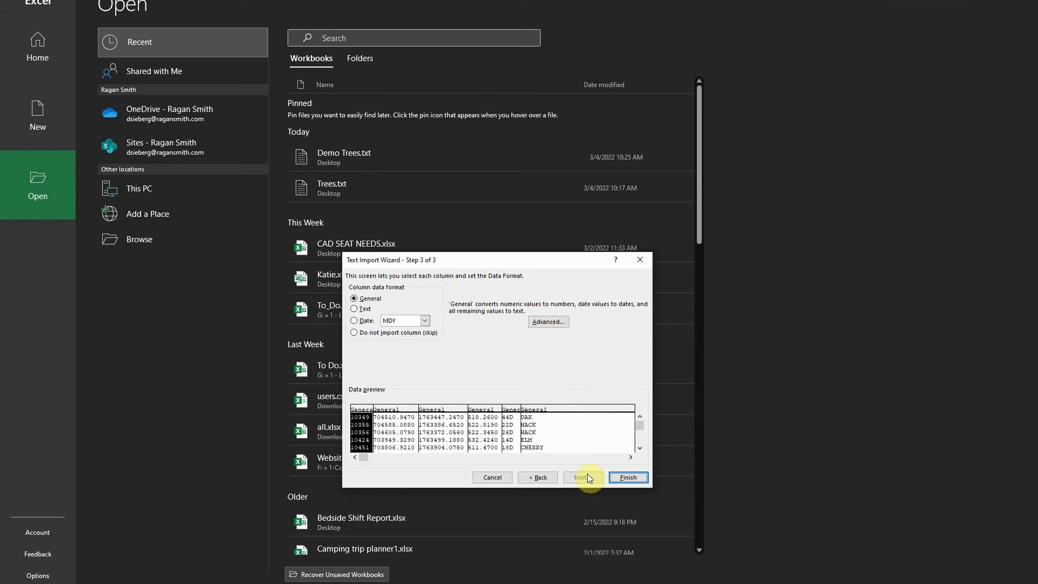
pyautogui.click(634, 480)
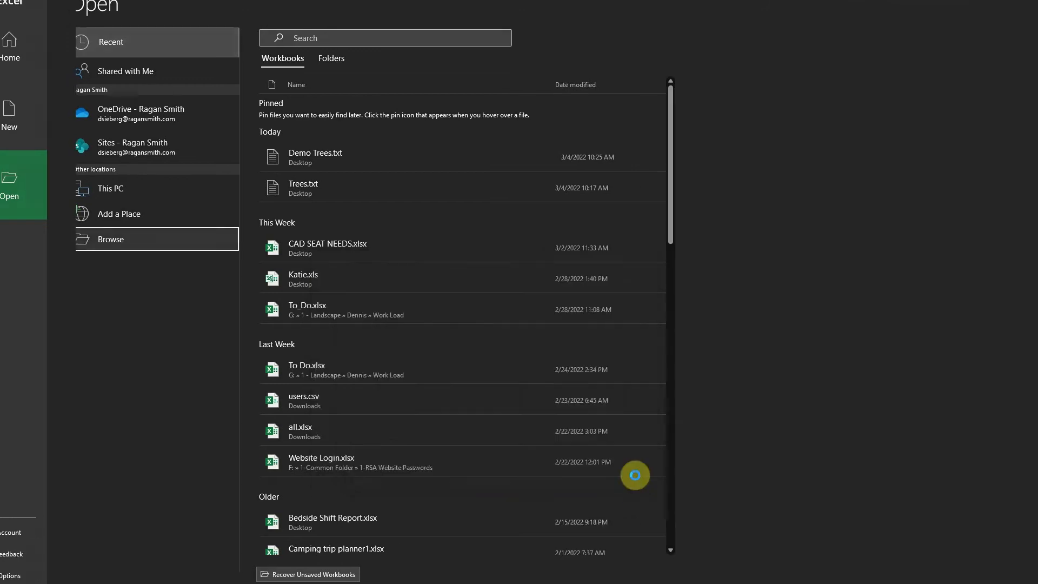
pyautogui.scroll(-8, 310, 421)
pyautogui.scroll(8, 311, 419)
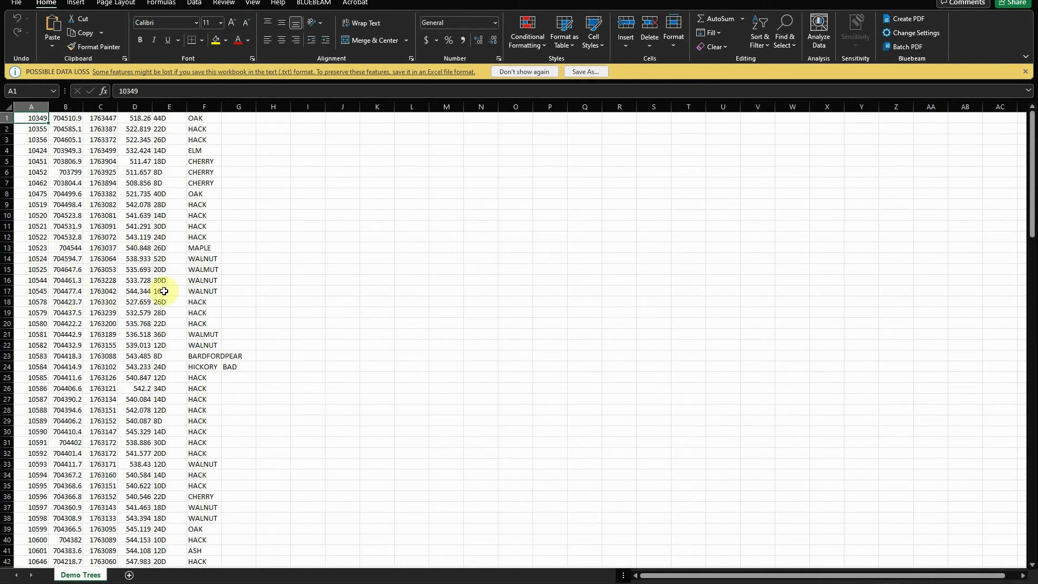
# Insert an AutoSum in cell E150 below the tree sizes, adding up the range E124:E149
pyautogui.scroll(-14, 238, 338)
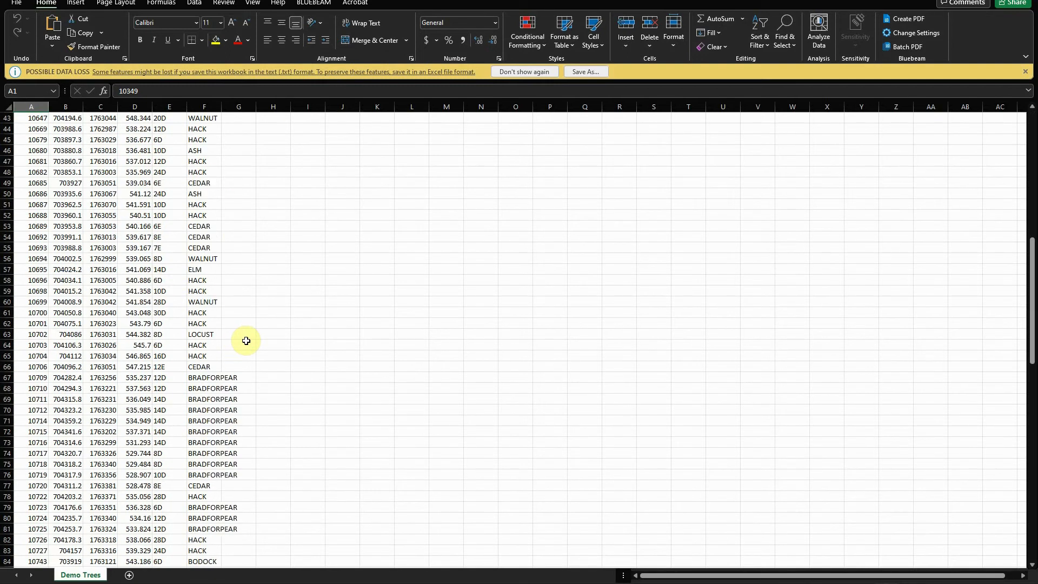
pyautogui.scroll(-12, 246, 341)
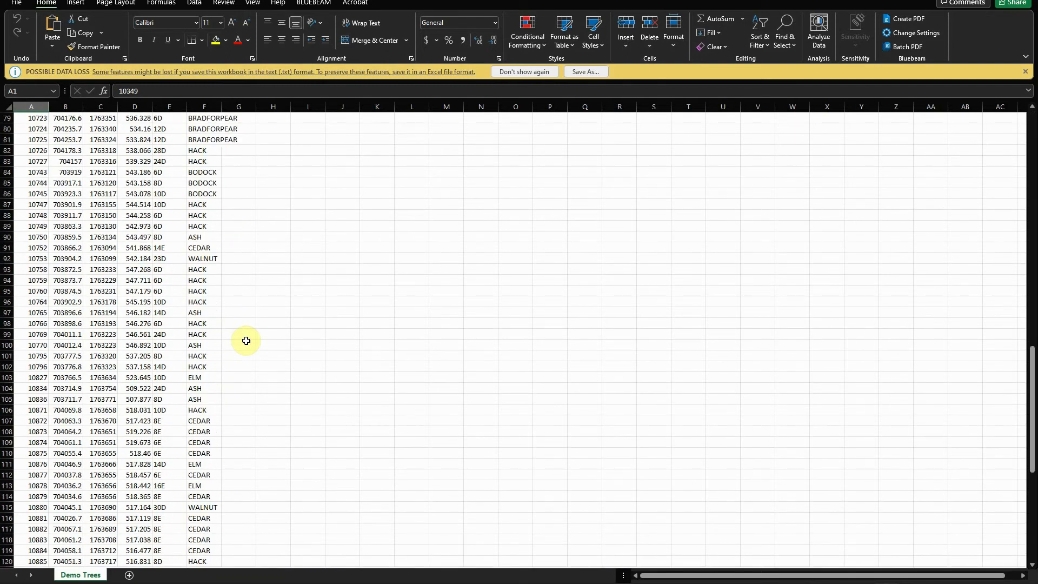
pyautogui.scroll(-11, 246, 341)
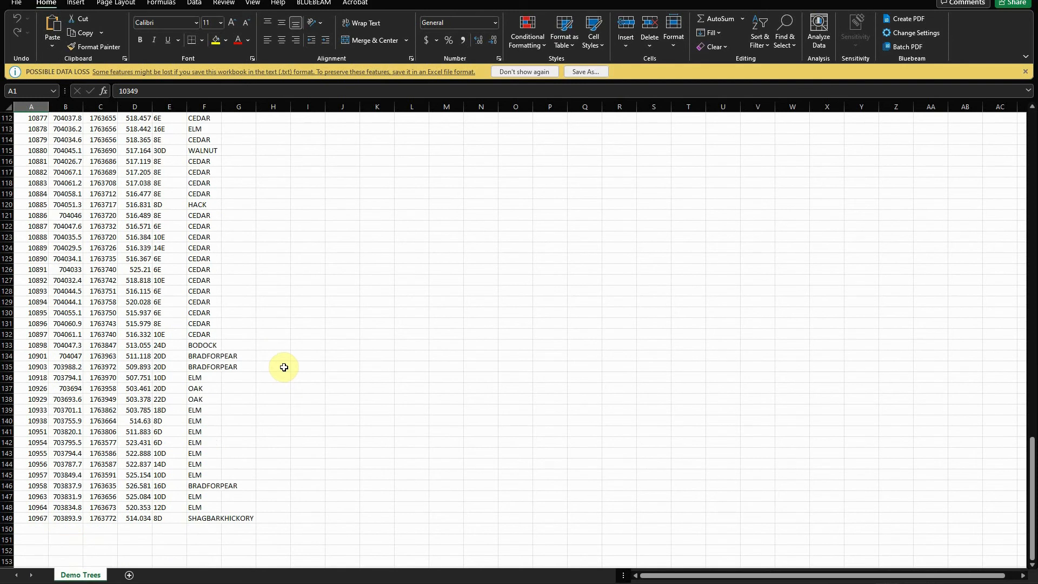
pyautogui.scroll(-1, 286, 405)
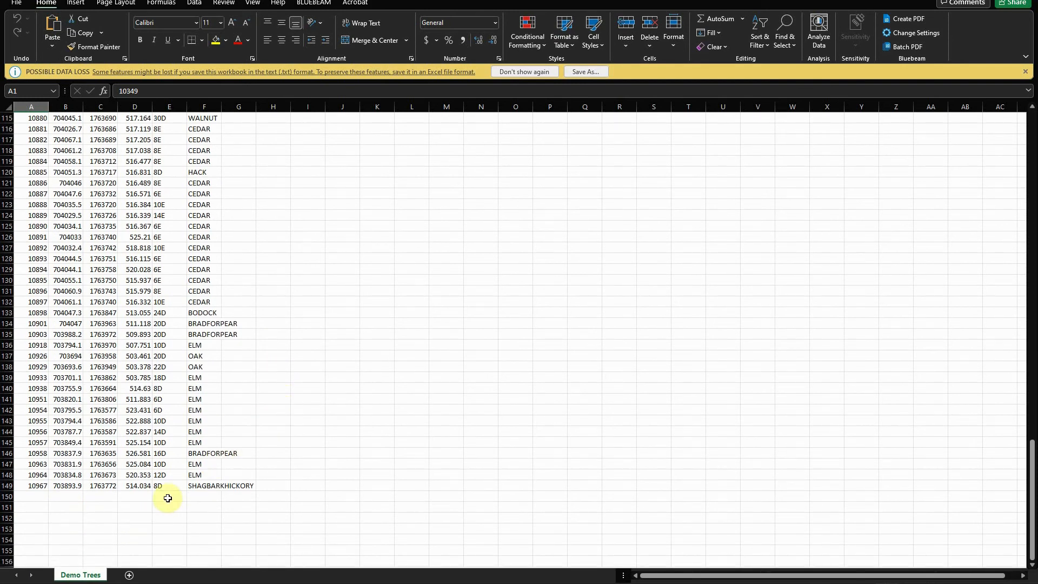
pyautogui.click(168, 498)
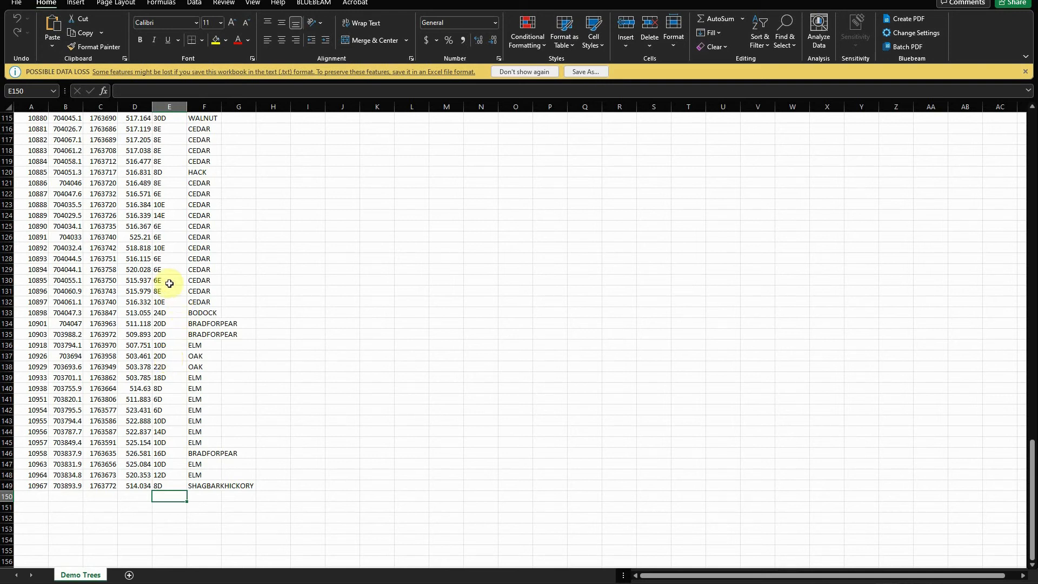
pyautogui.click(719, 20)
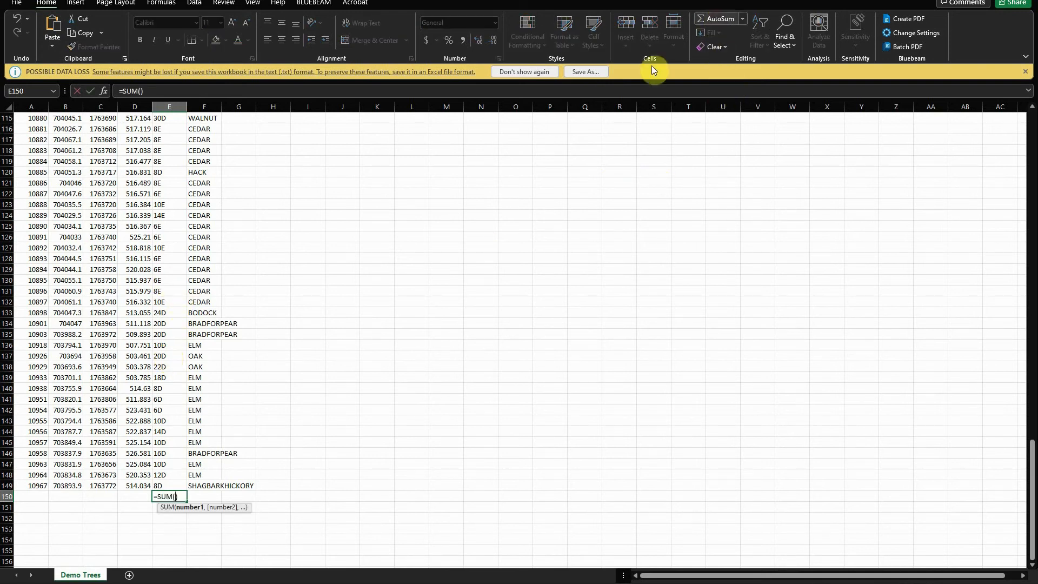
pyautogui.moveTo(162, 483); pyautogui.dragTo(179, 215)
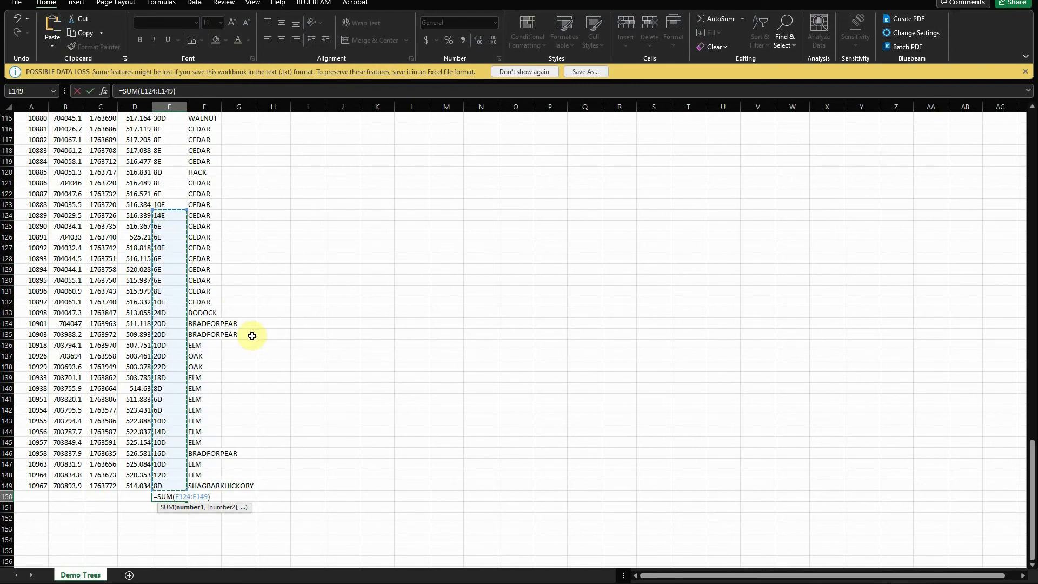
pyautogui.press('Return')
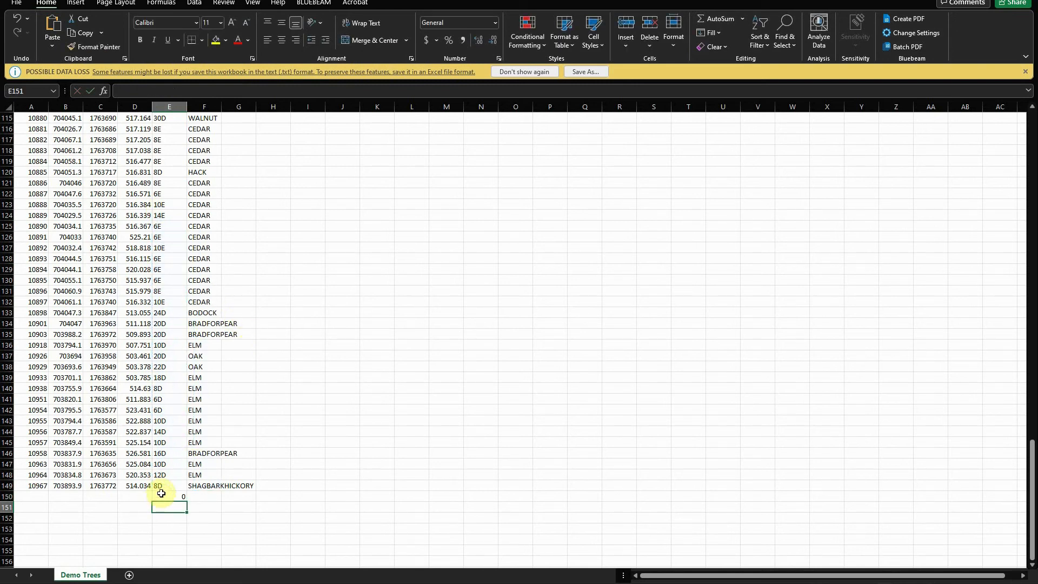
# Remove the letter d from all tree sizes in column E by replacing every occurrence with nothing
pyautogui.click(174, 103)
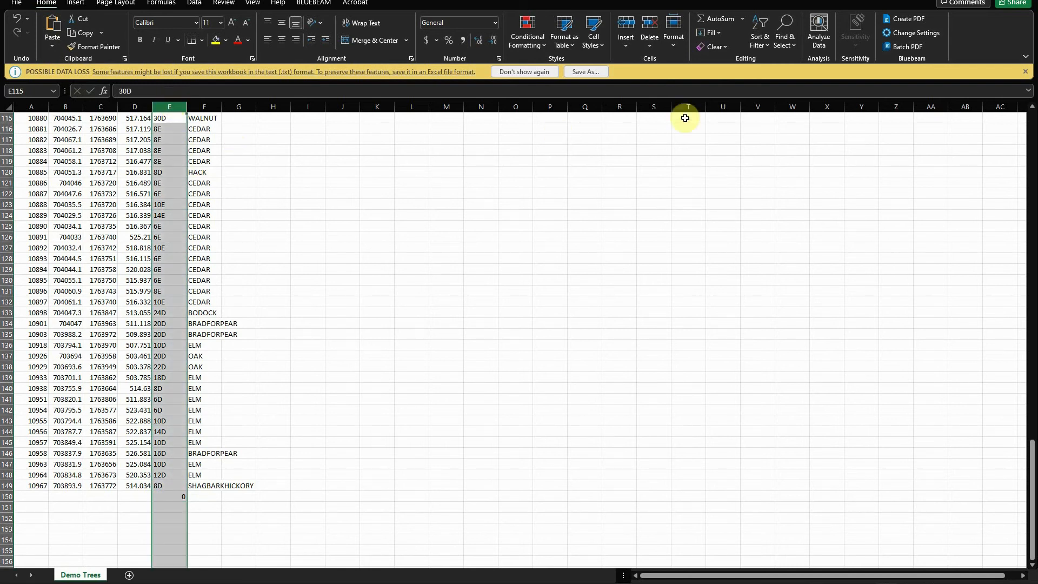
pyautogui.click(787, 44)
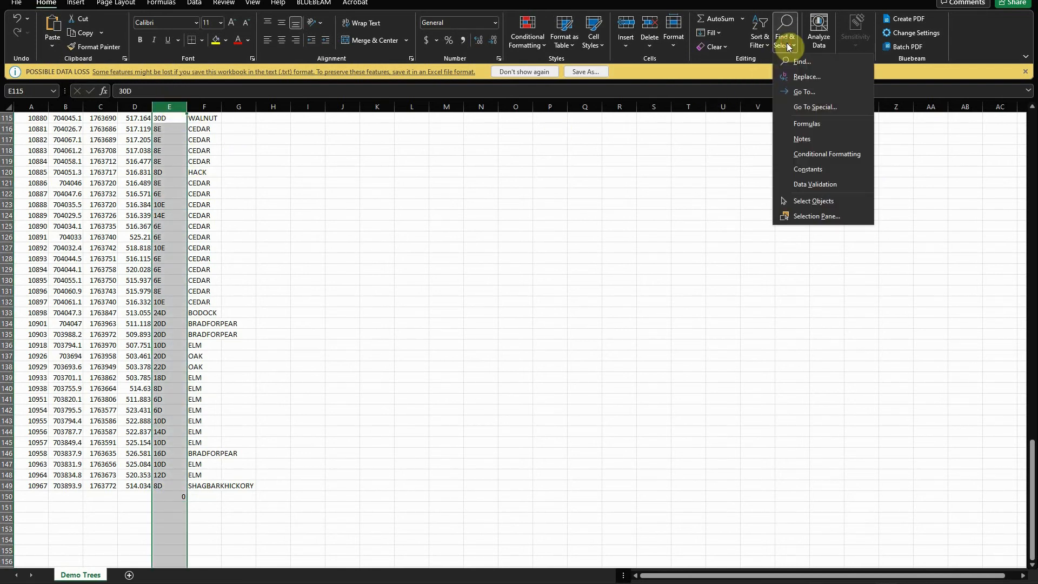
pyautogui.click(799, 76)
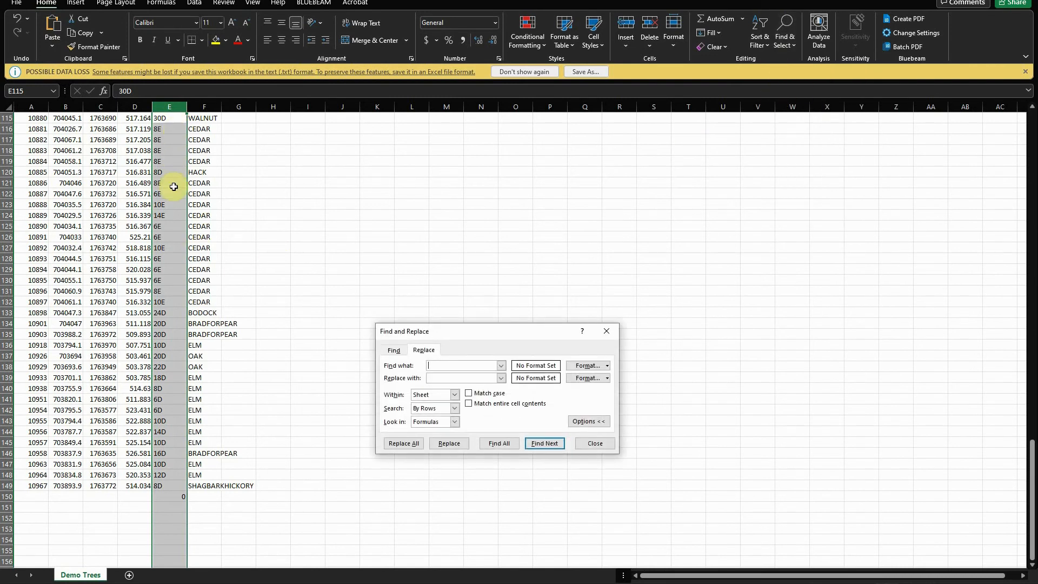
pyautogui.write('d')
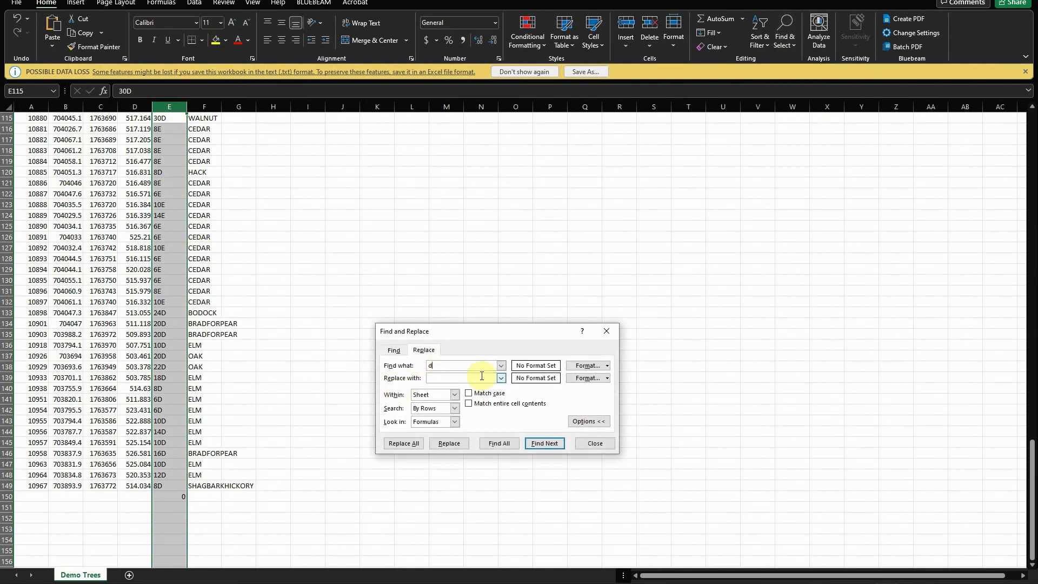
pyautogui.click(500, 442)
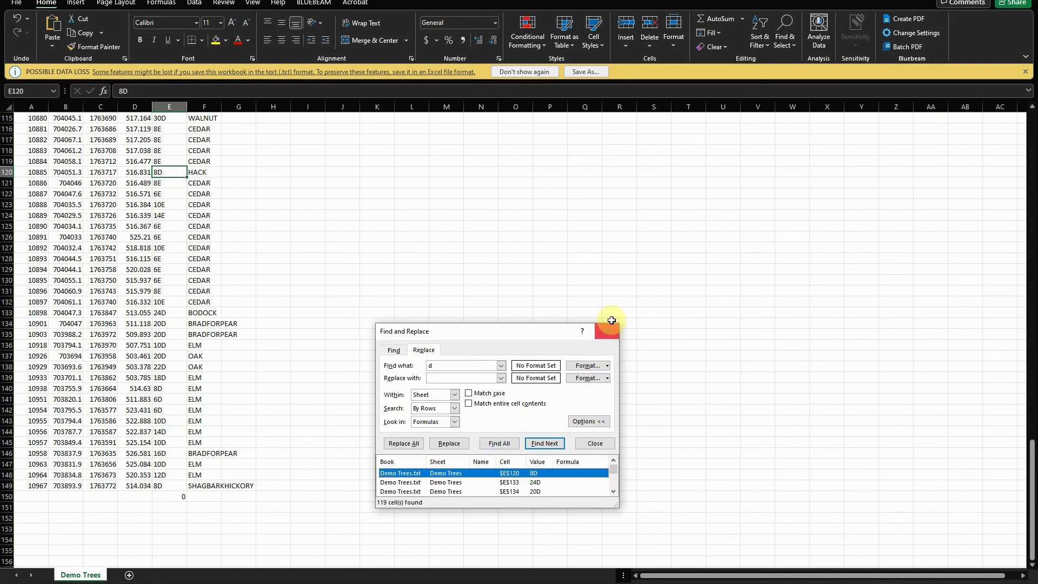
pyautogui.click(170, 106)
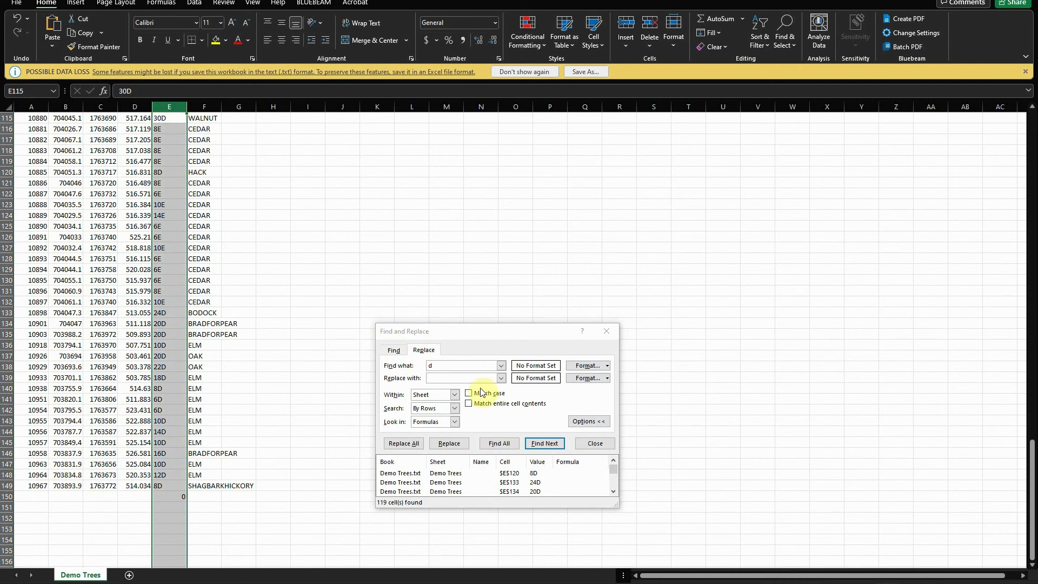
pyautogui.click(549, 445)
pyautogui.click(549, 446)
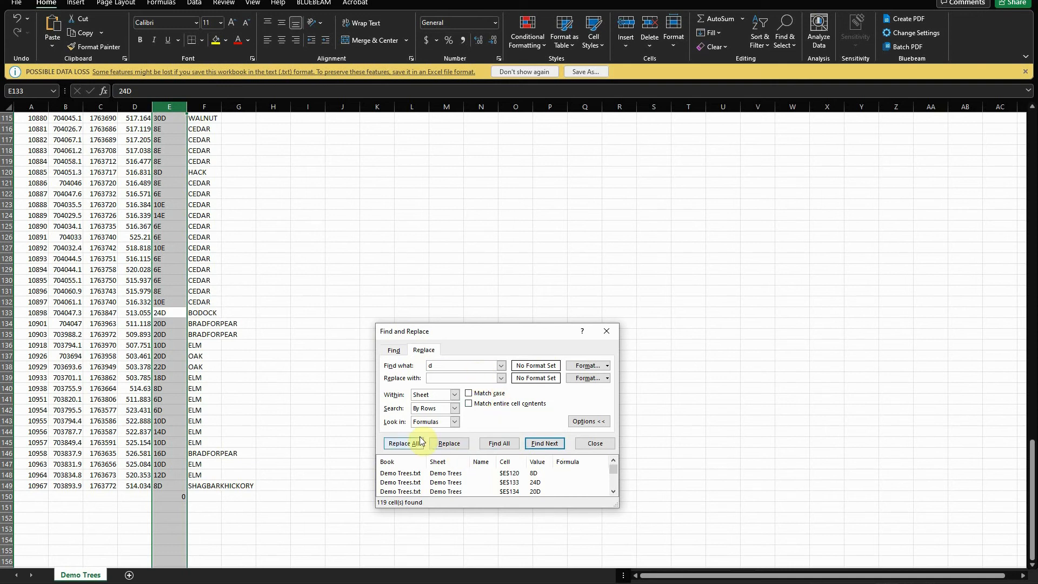
pyautogui.click(402, 443)
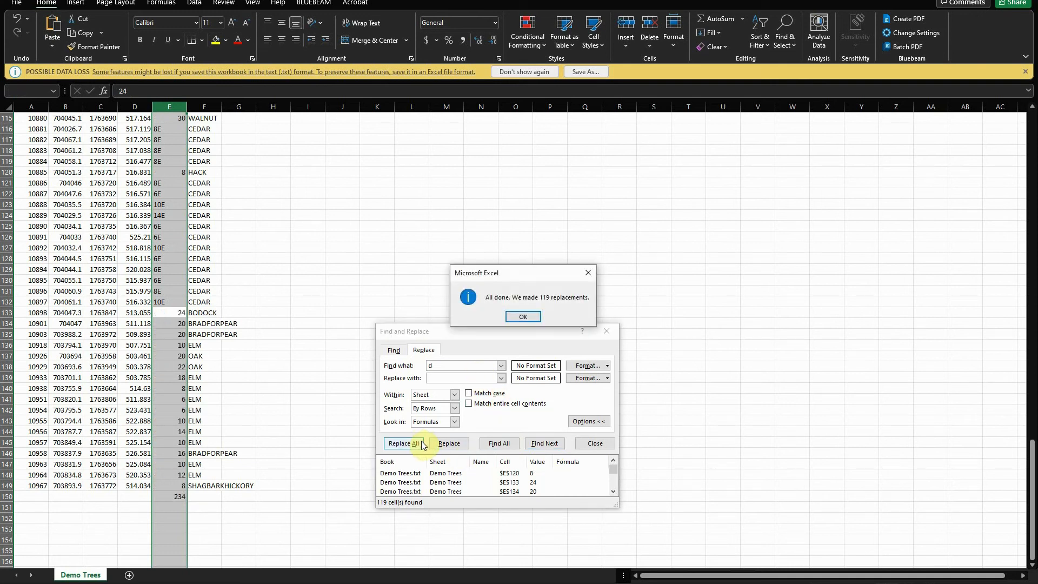
pyautogui.click(523, 317)
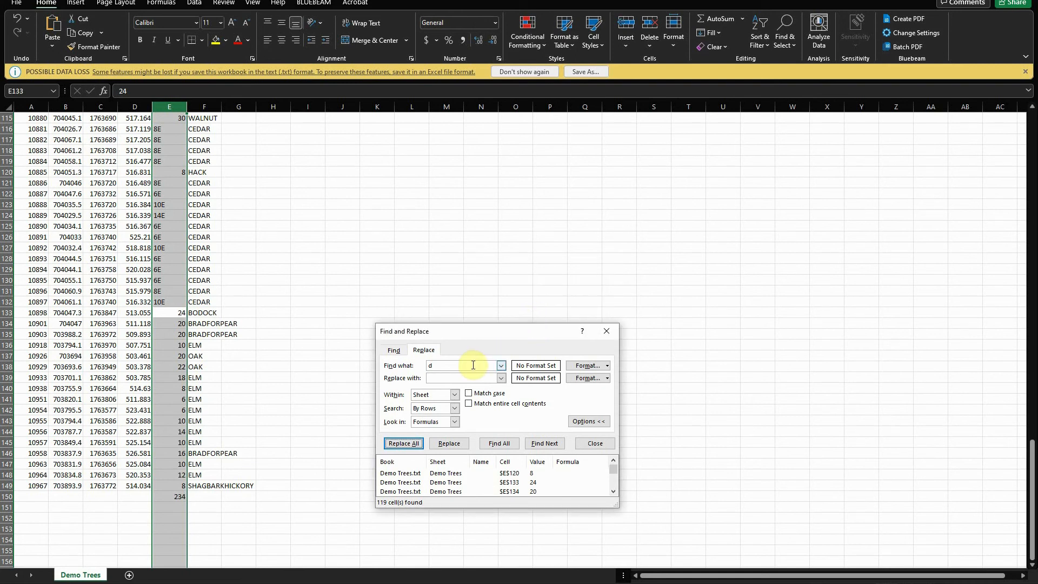
# Replace every letter e in column E with nothing and close Find and Replace
pyautogui.doubleClick(473, 365)
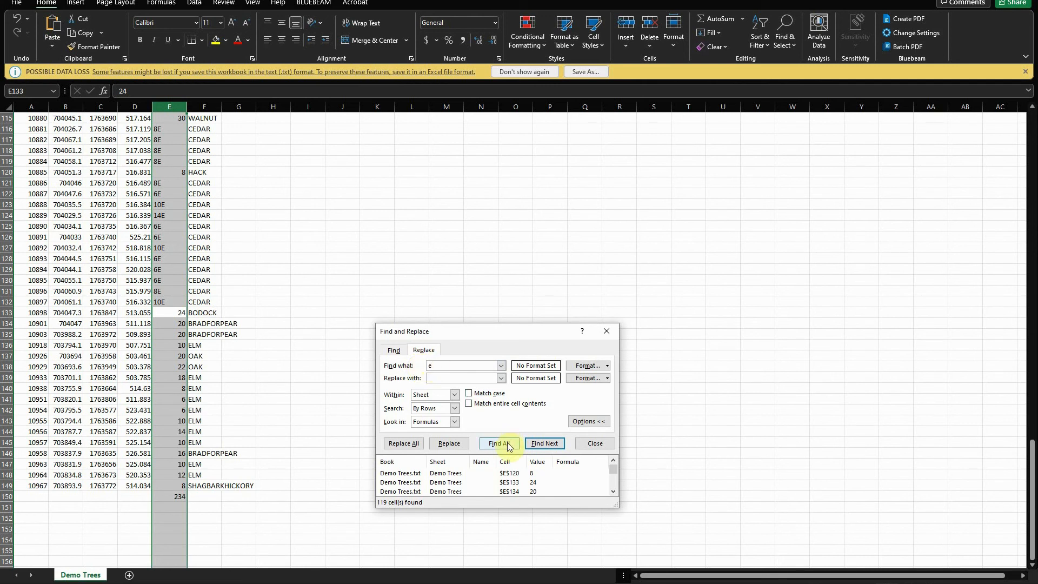
pyautogui.click(557, 431)
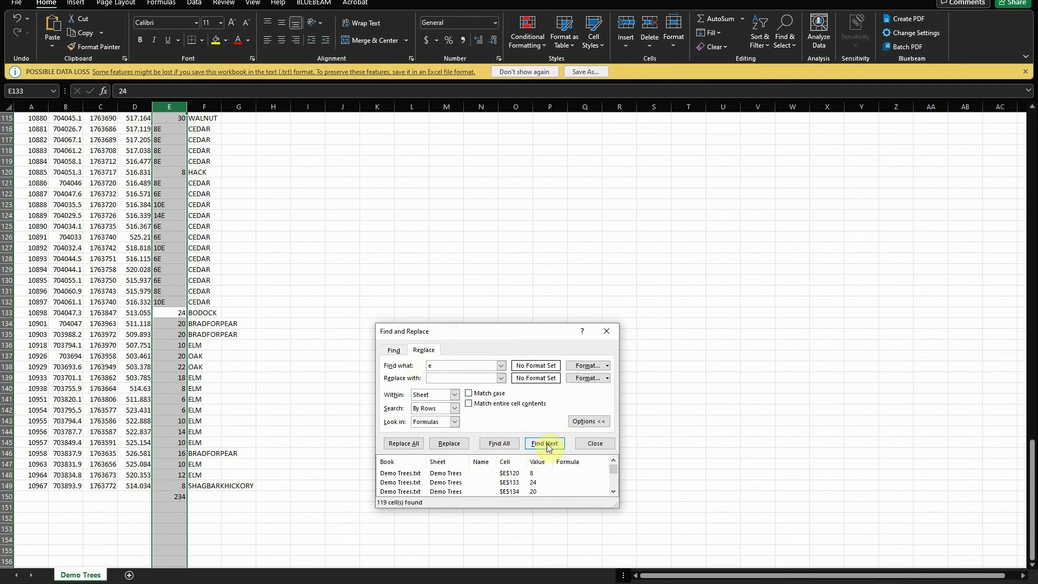
pyautogui.click(548, 446)
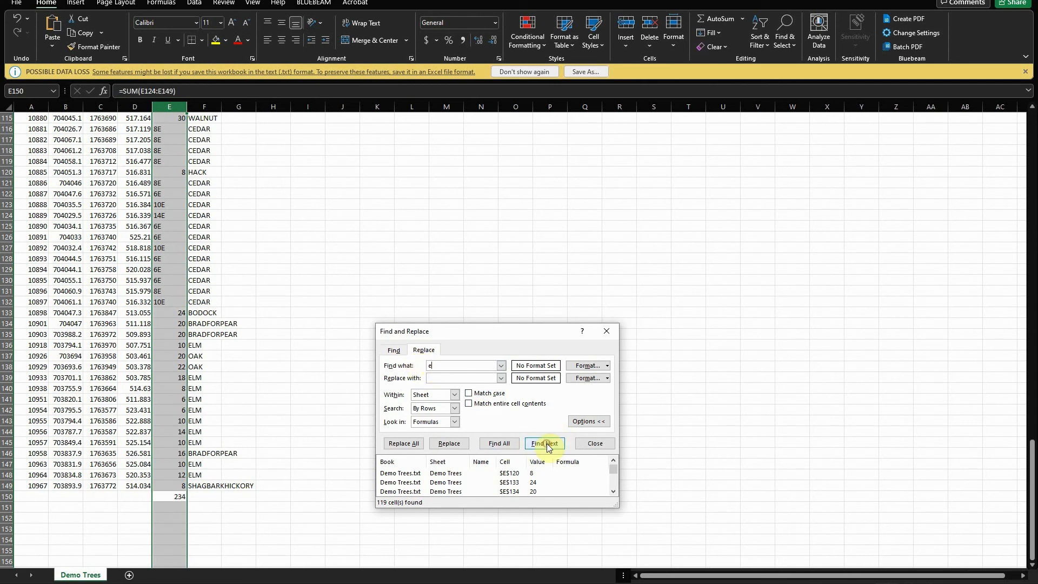
pyautogui.click(415, 446)
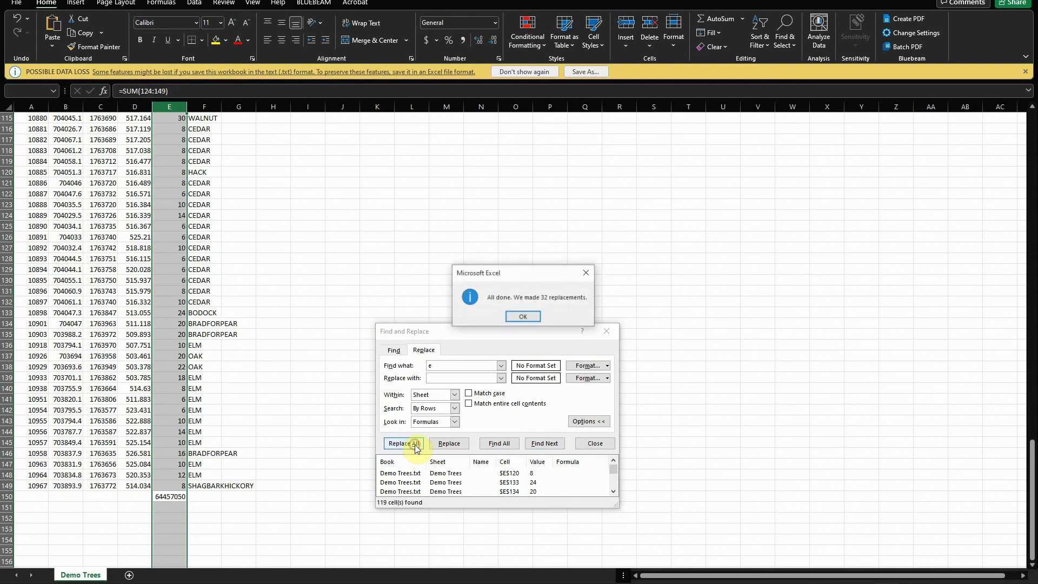
pyautogui.click(535, 318)
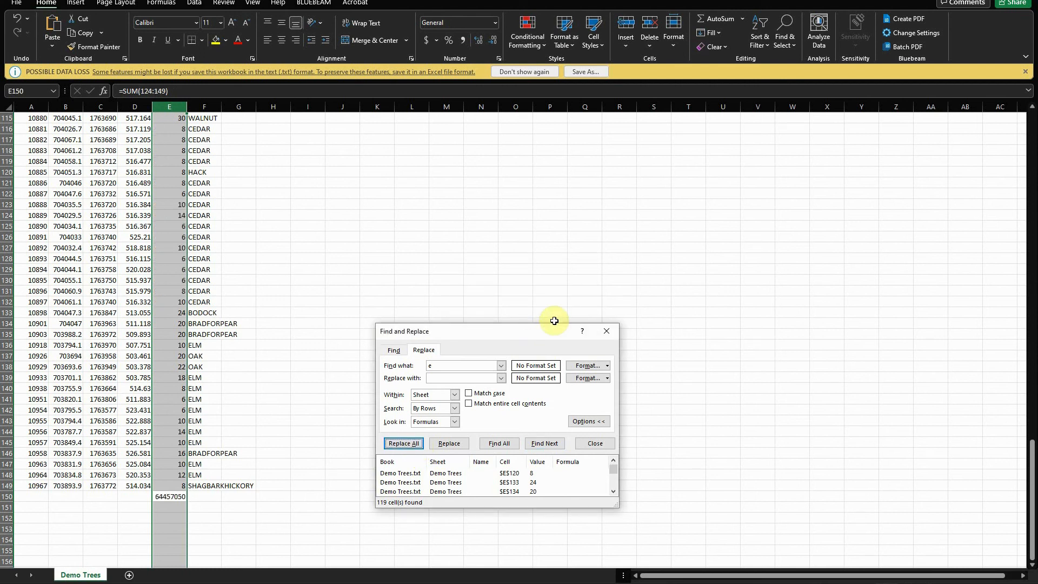
pyautogui.click(595, 443)
# Inspect the sum formula in cell E150 and review the cleaned tree sizes throughout column E
pyautogui.click(209, 527)
pyautogui.click(169, 497)
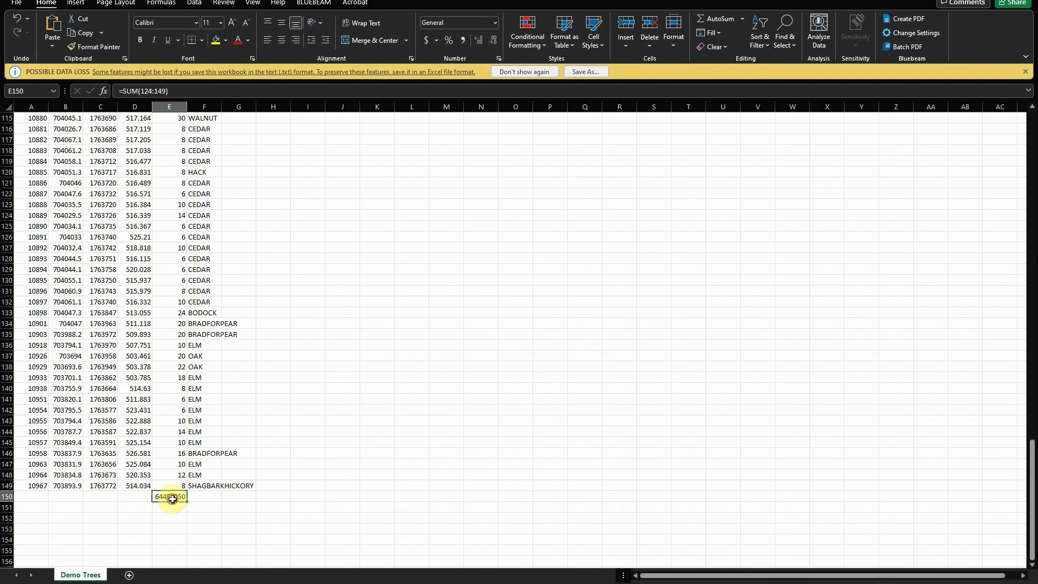
pyautogui.scroll(6, 180, 427)
pyautogui.scroll(20, 178, 414)
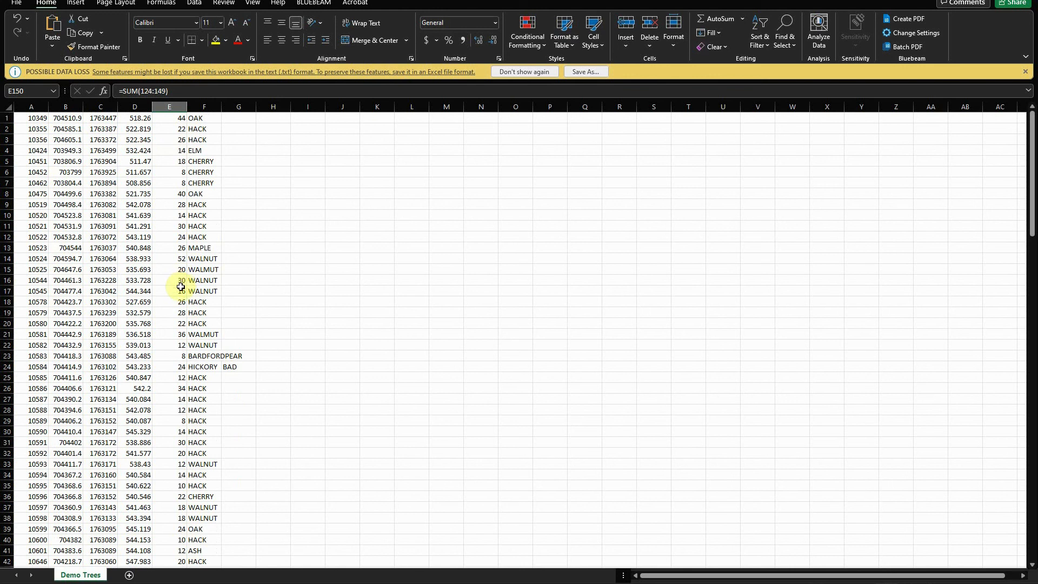
pyautogui.scroll(-20, 180, 287)
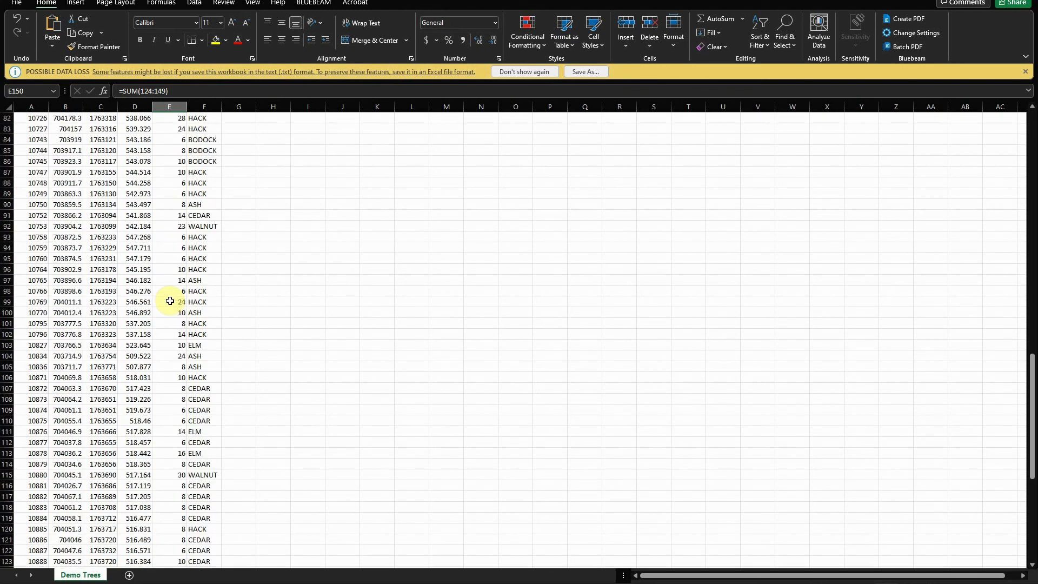
pyautogui.scroll(-13, 171, 301)
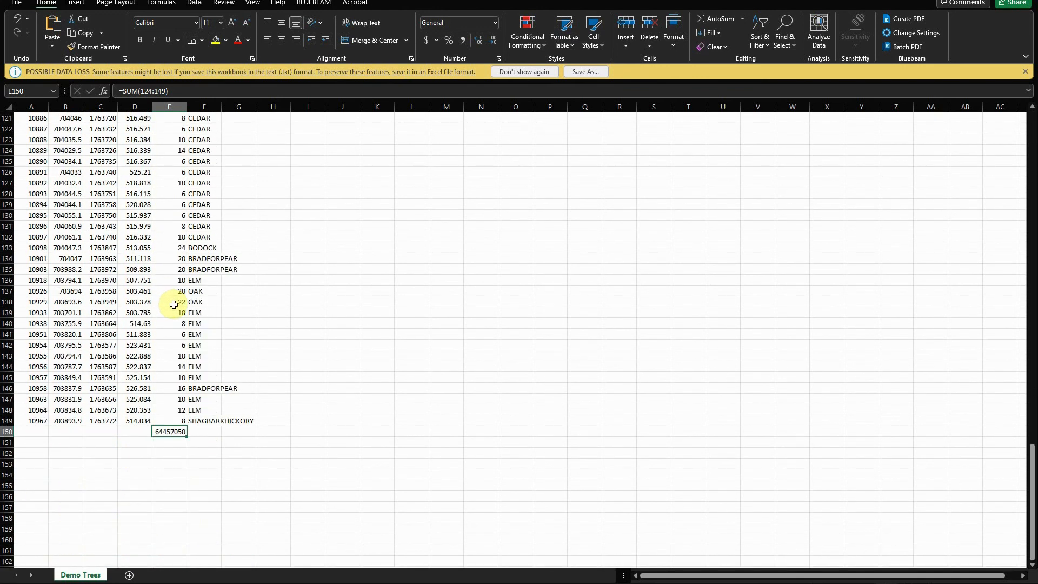